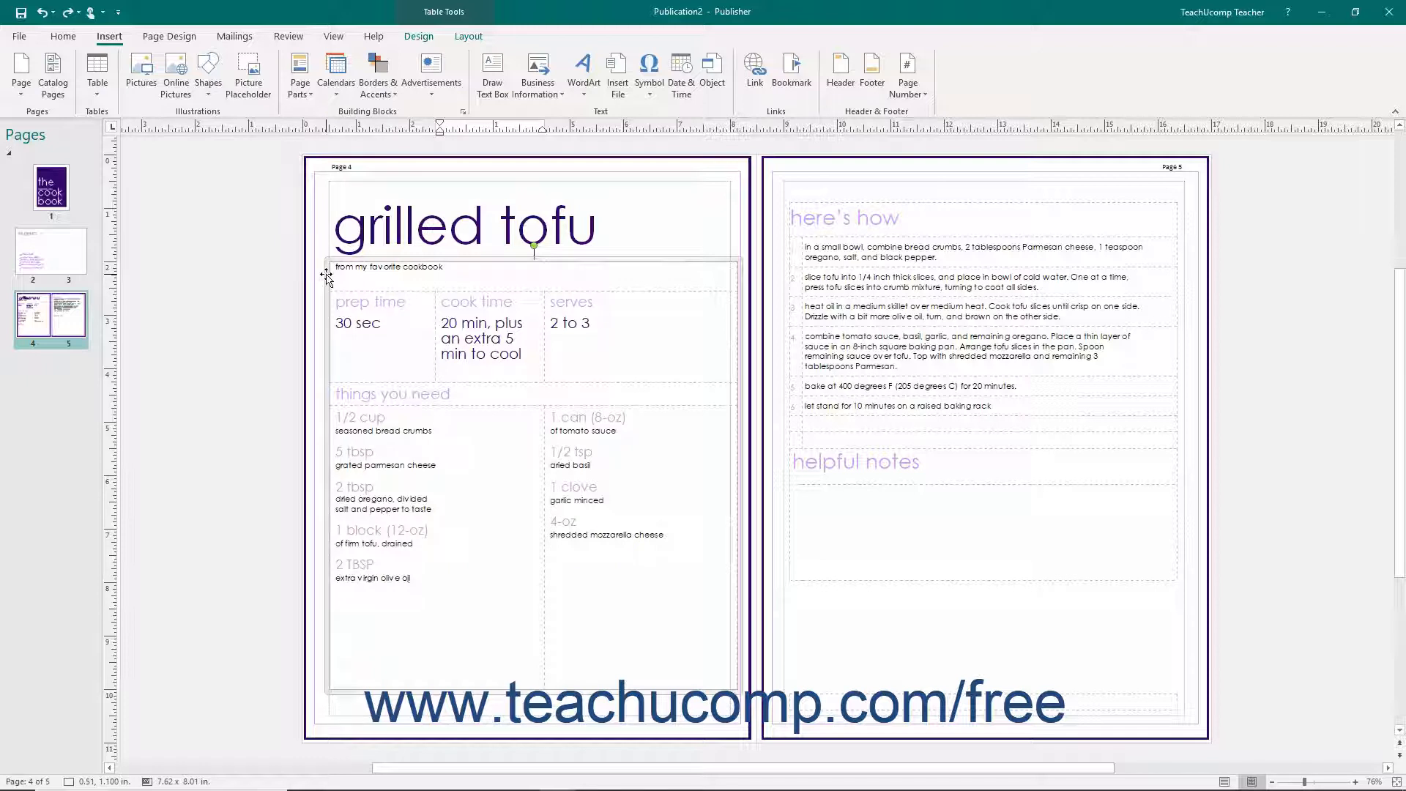
- Examine the grilled tofu recipe table by selecting its frame and the "from my favorite cookbook" cell
click(326, 277)
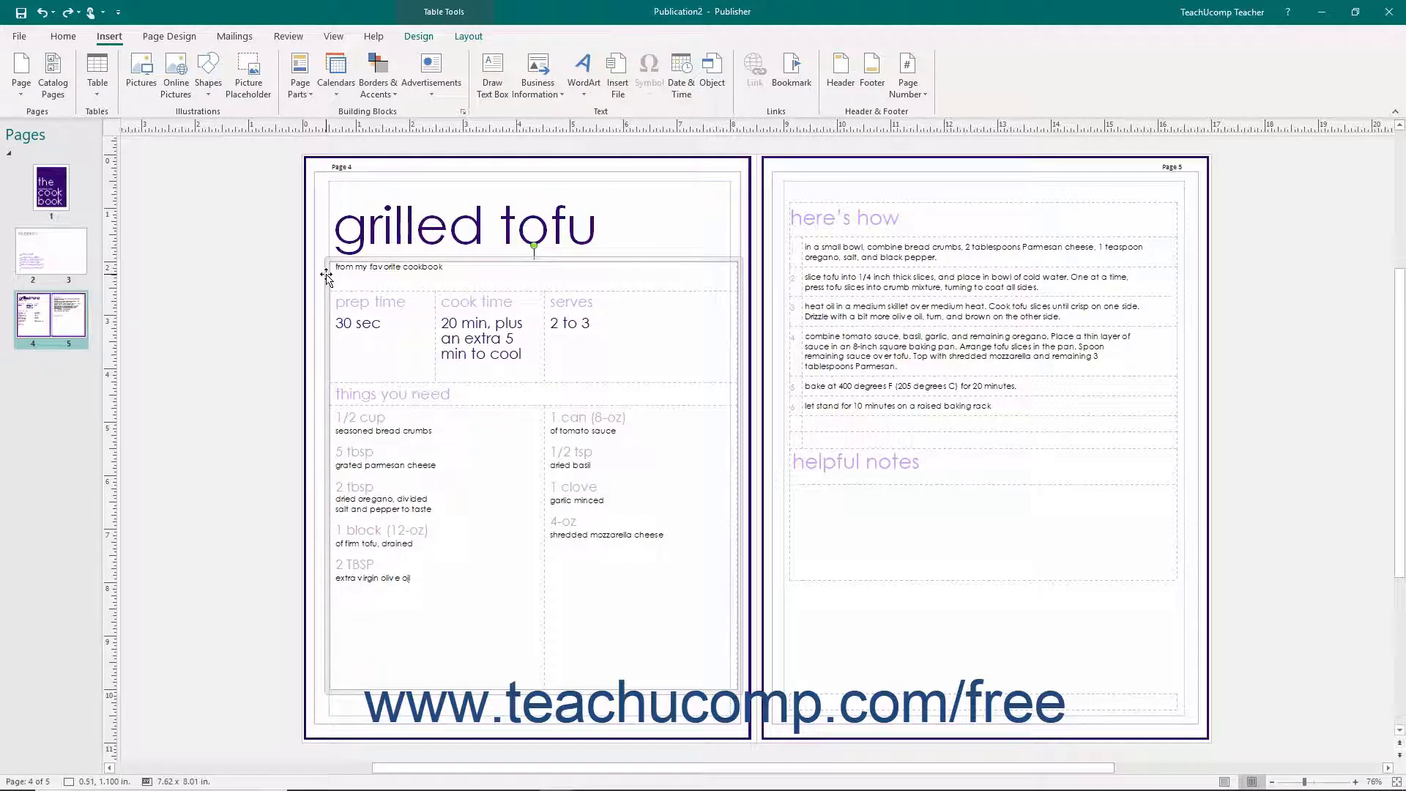
click(440, 275)
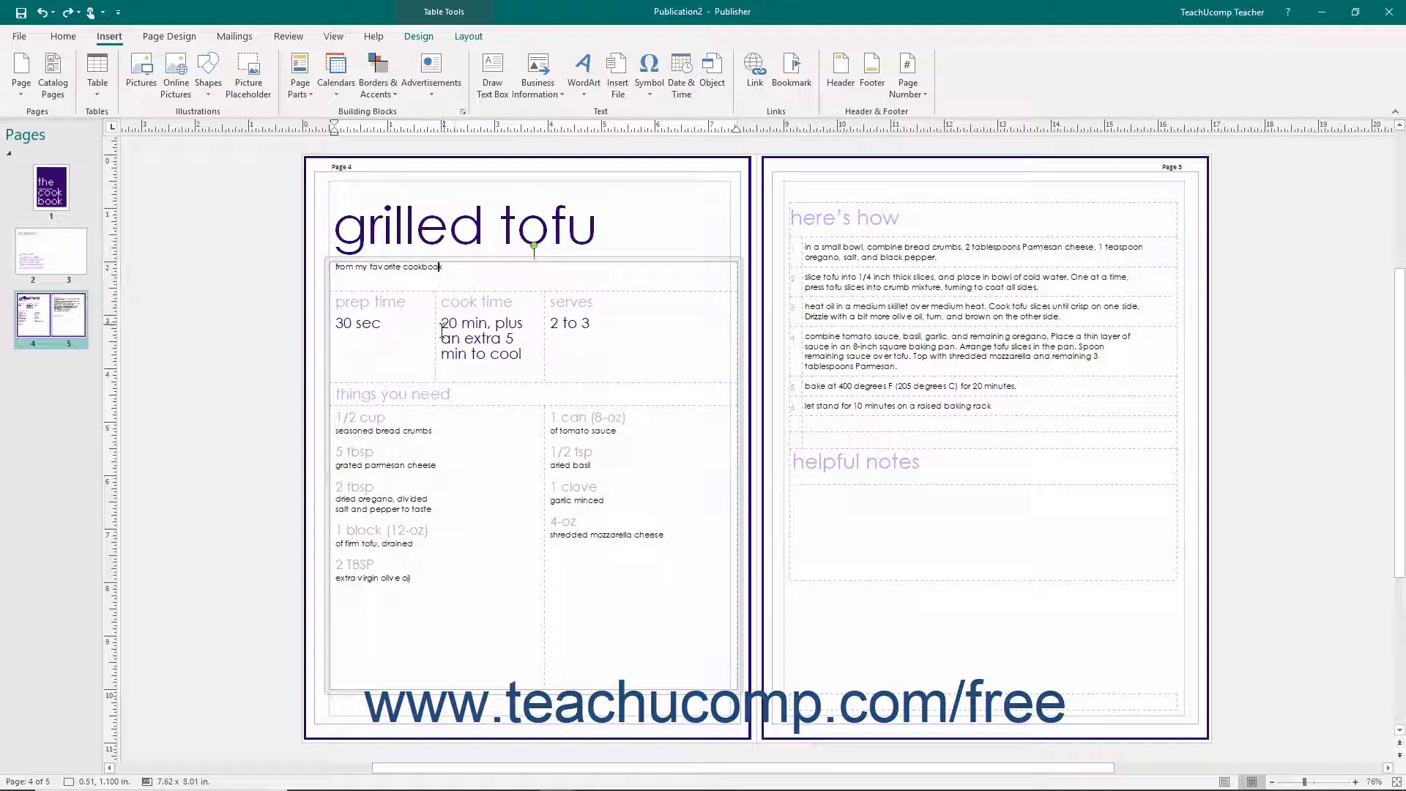
drag(444, 302, 514, 361)
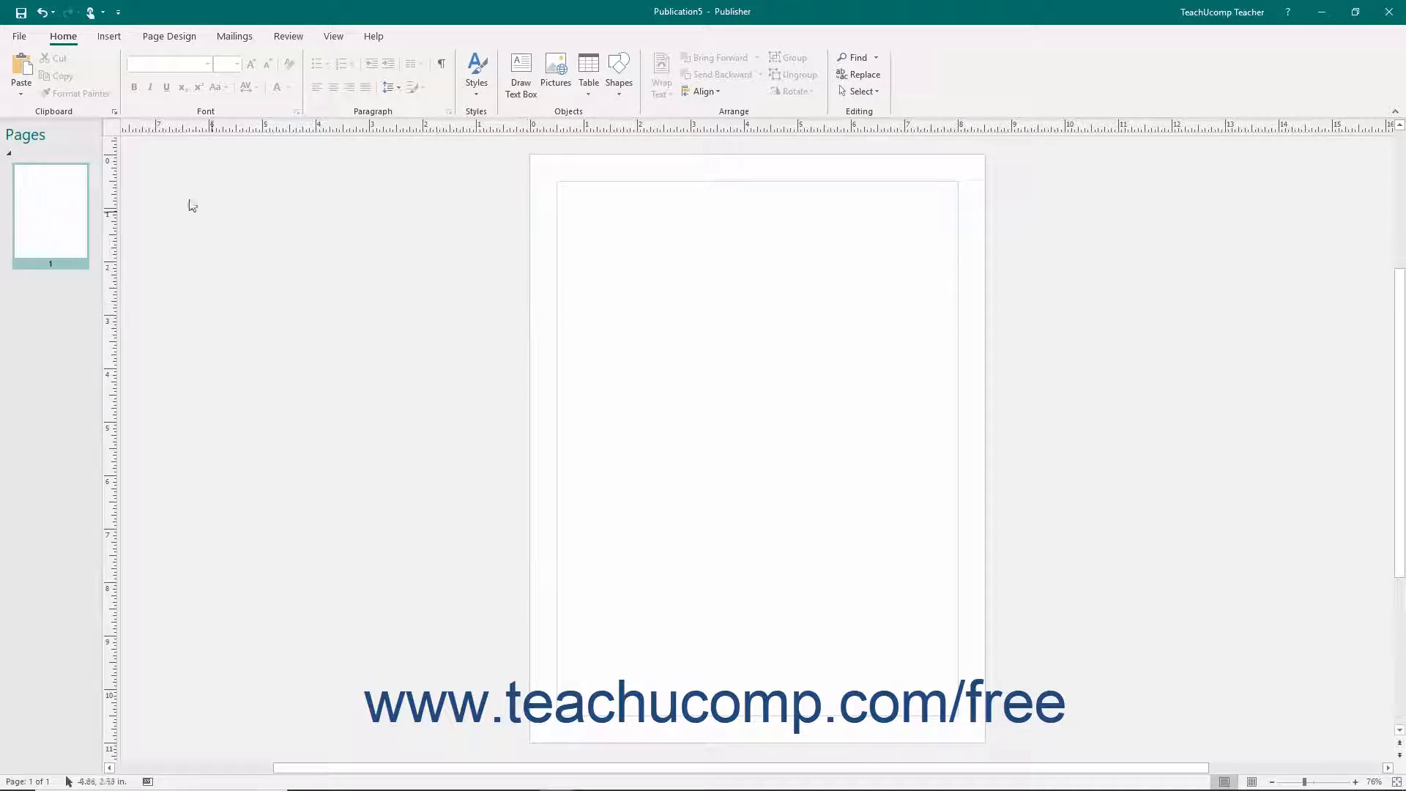
- Insert a table with 5 columns and 5 rows into the blank publication
click(114, 37)
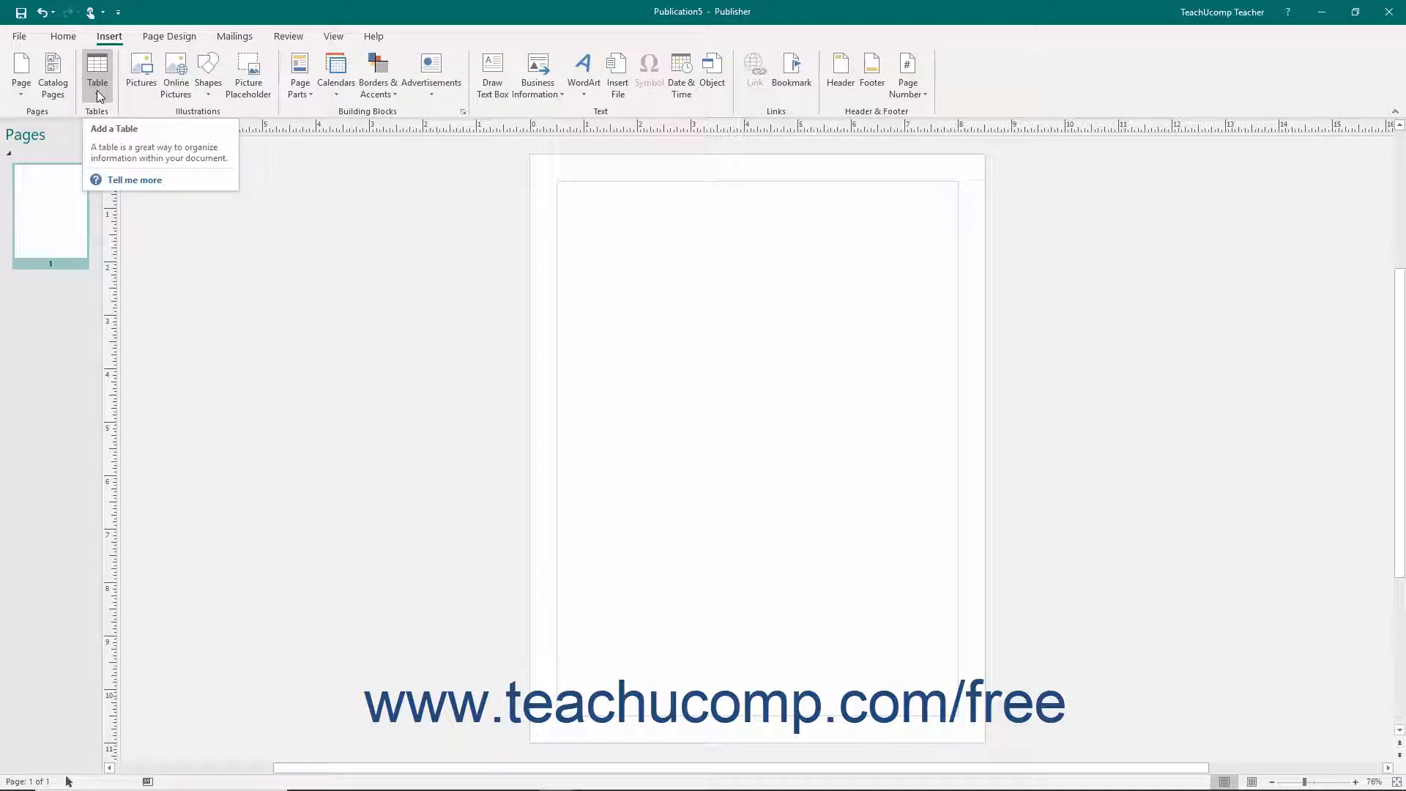
click(65, 42)
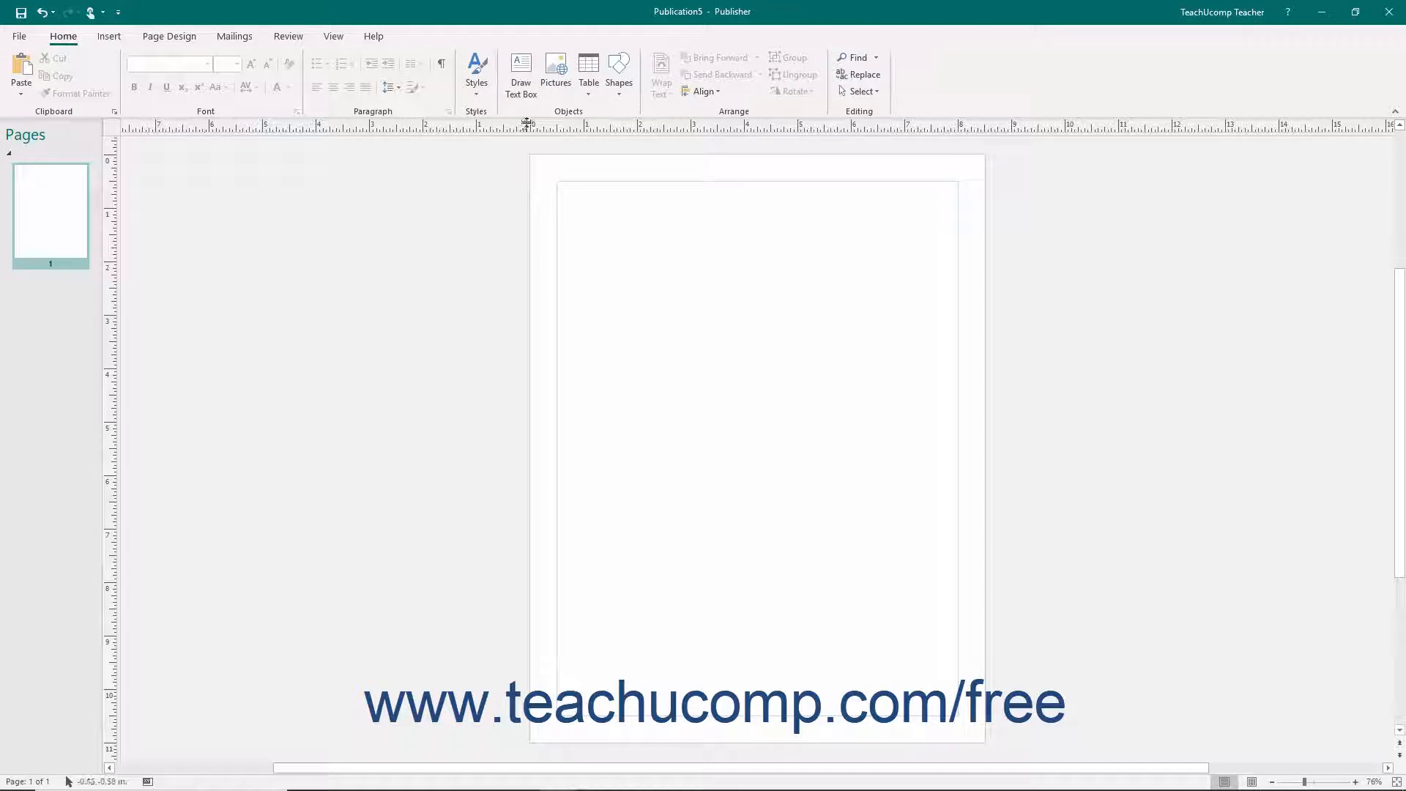
click(587, 96)
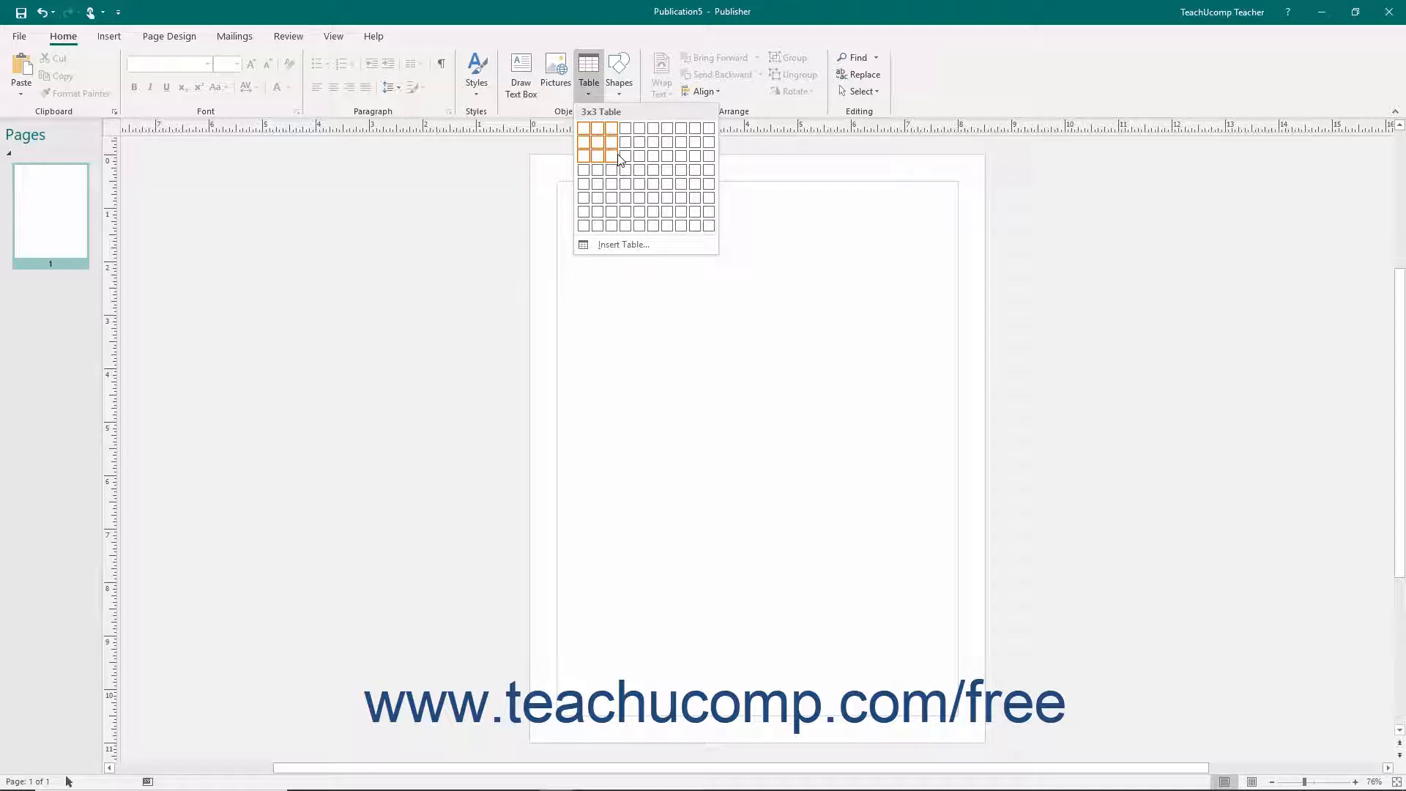
click(641, 188)
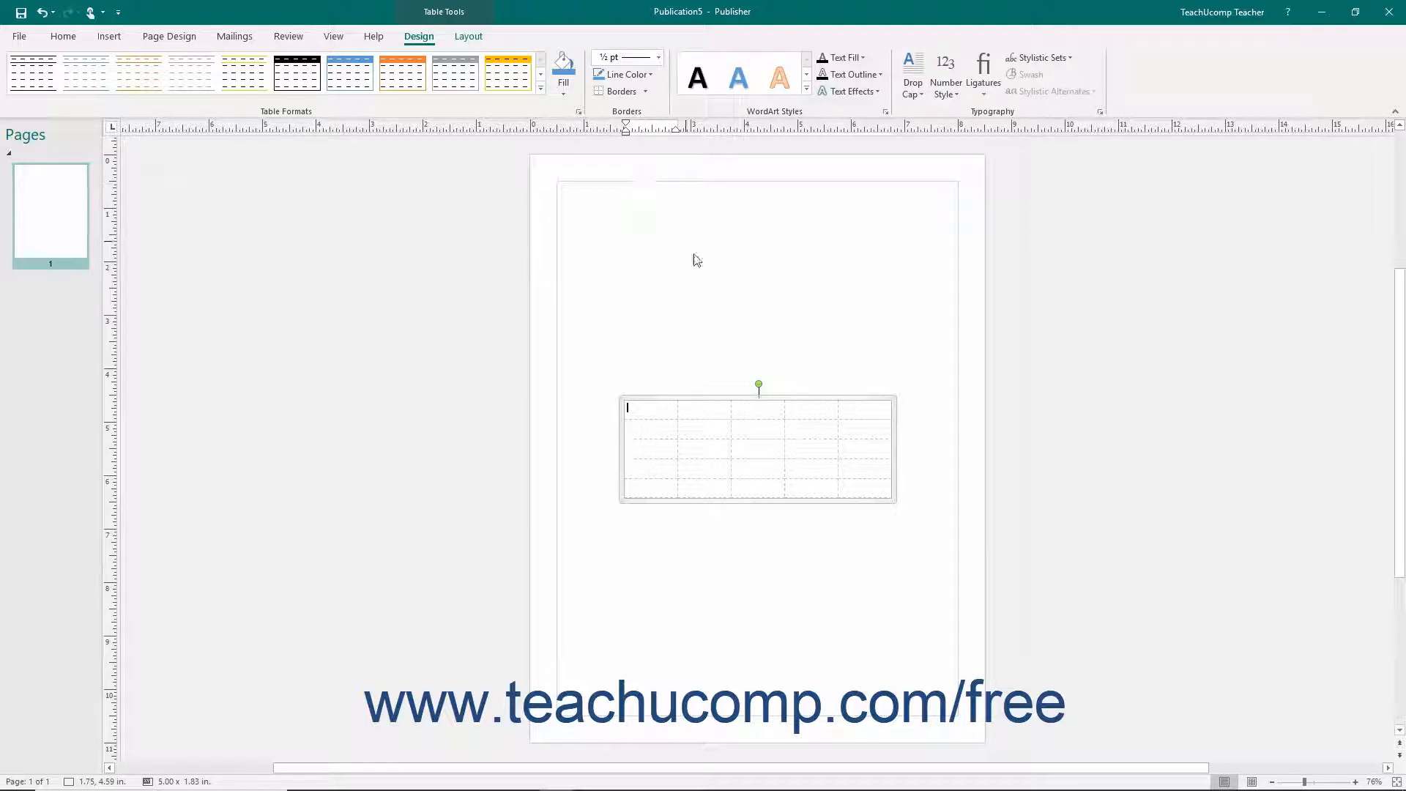
- Place the cursor in the first row's third cell and advance cell by cell through the second row into the third
click(753, 408)
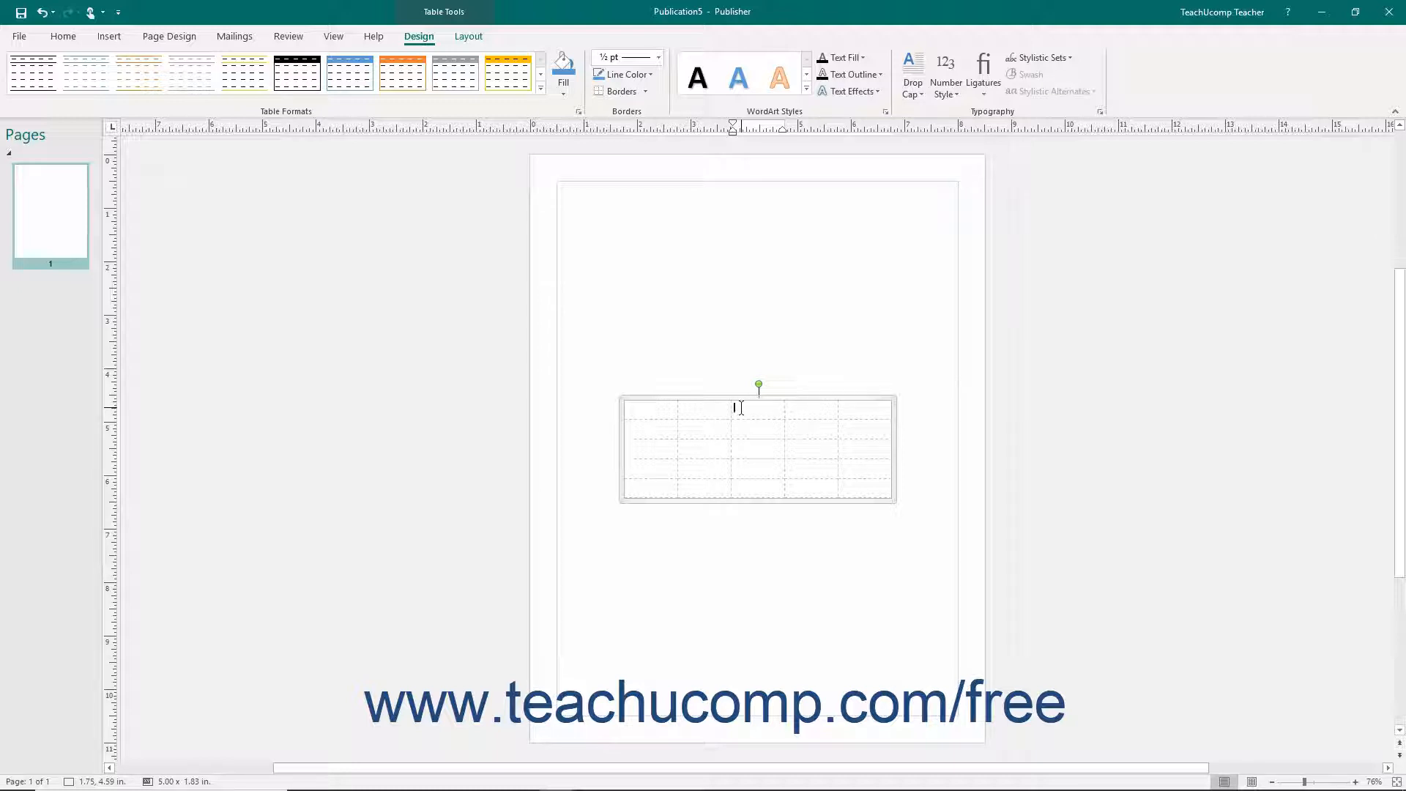
key(Tab)
key(Tab)
key(Tab)
key(Tab)
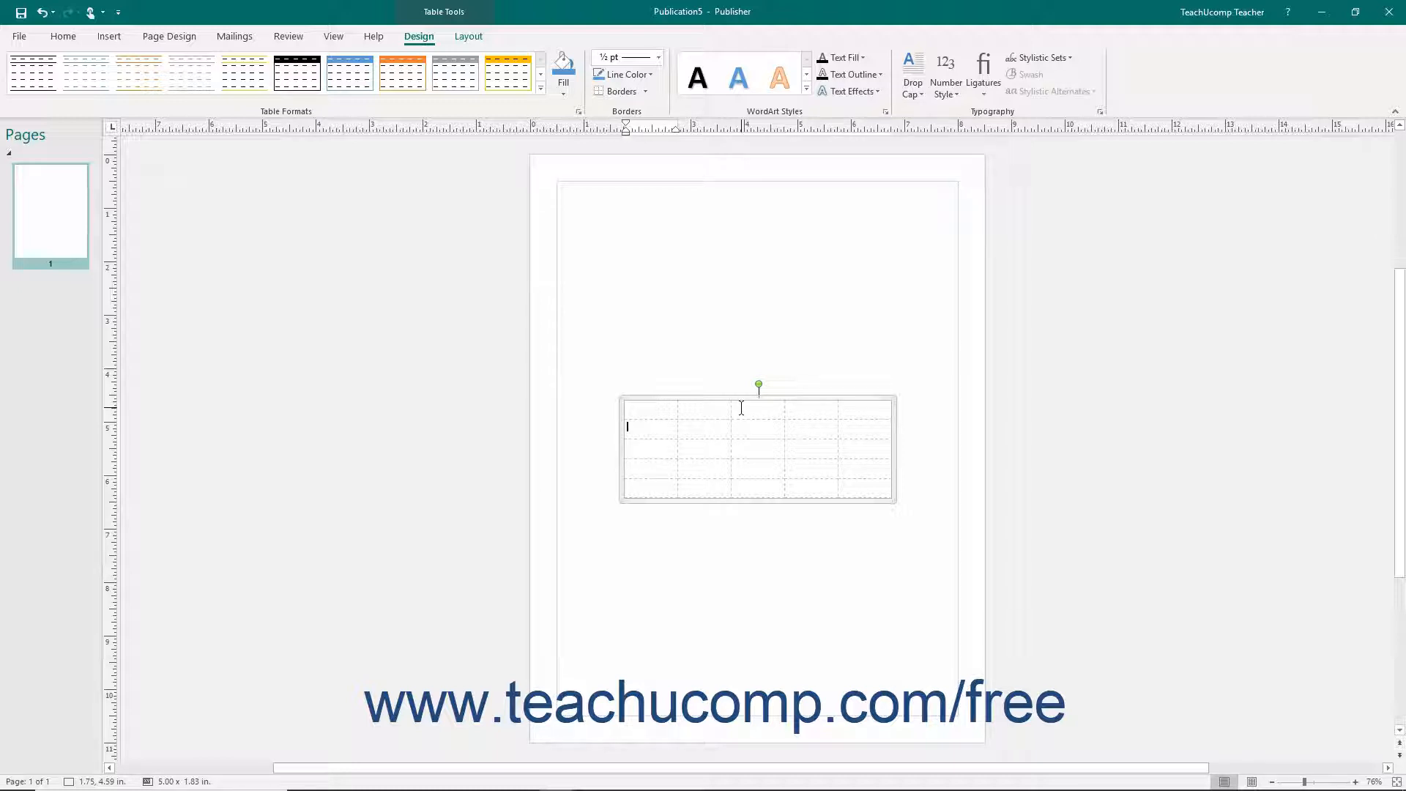
key(Tab)
key(Tab)
key(Tab)
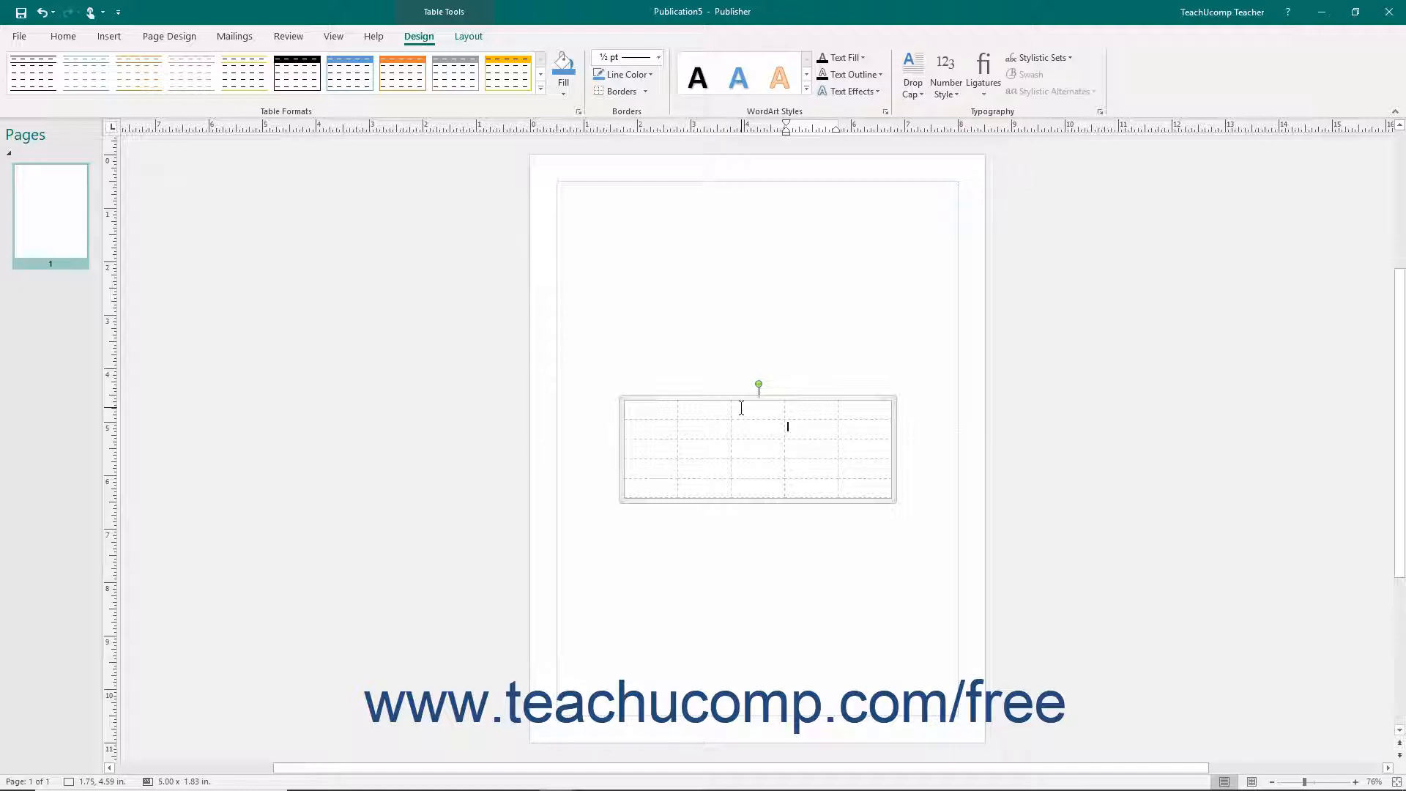
key(Tab)
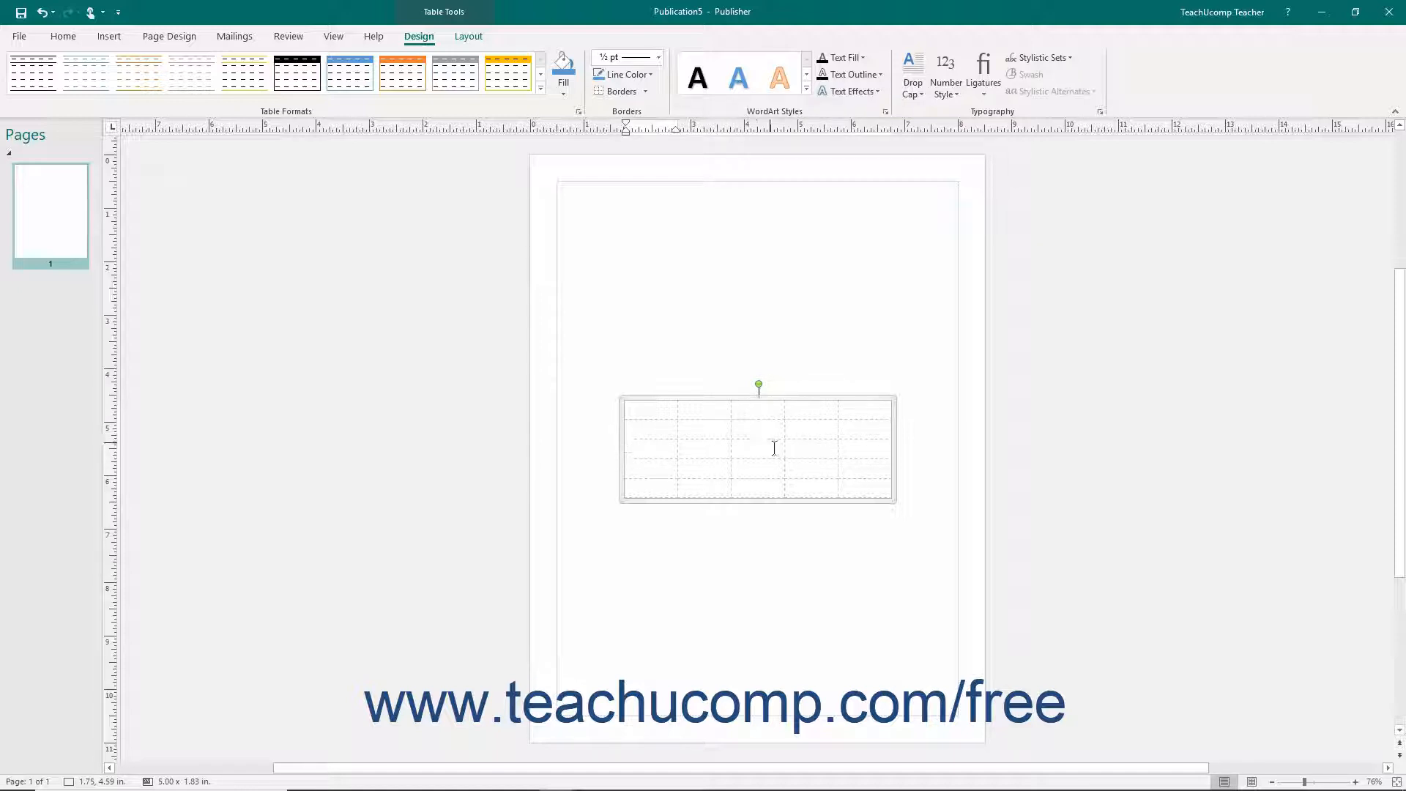
- Add two new rows at the end of the table by advancing past its last cell
click(848, 490)
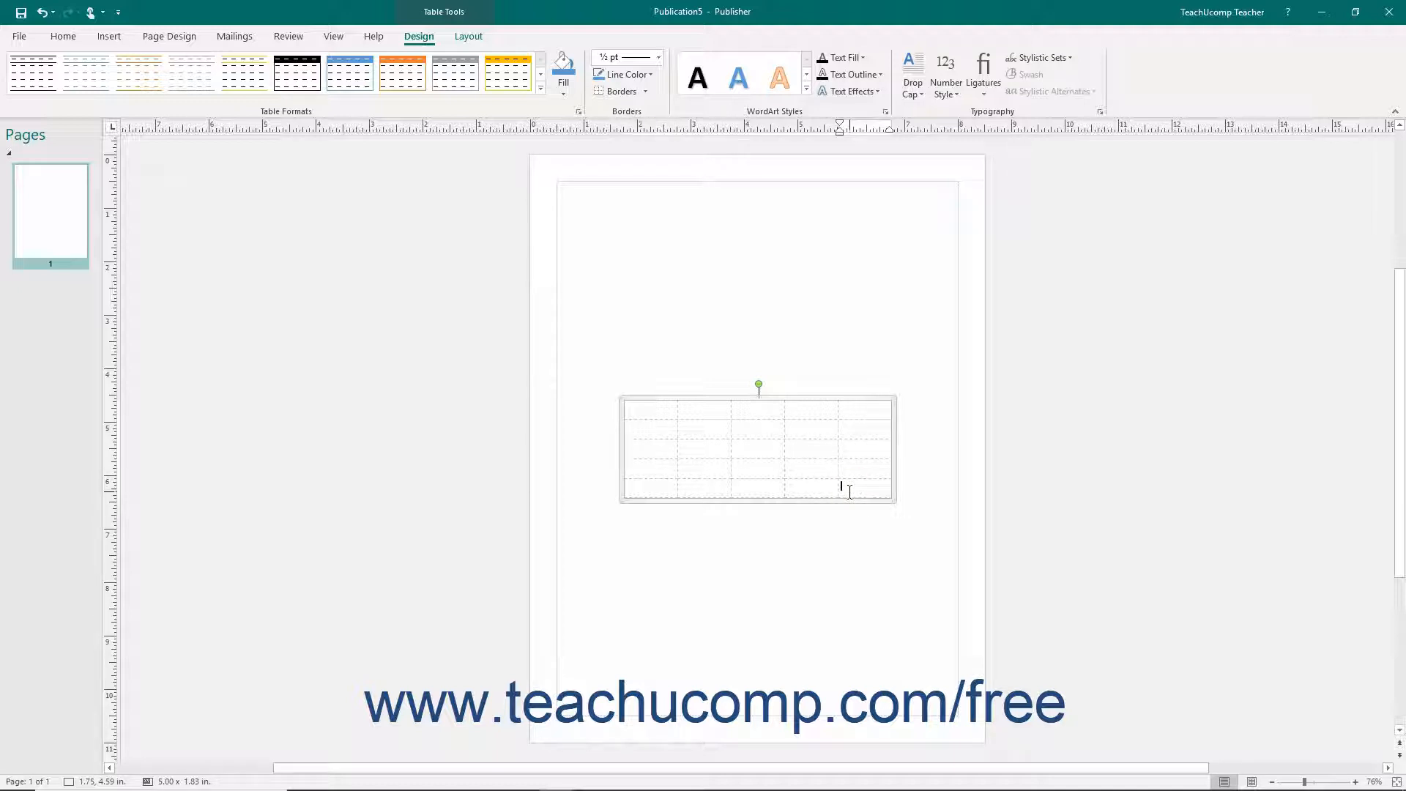
key(Tab)
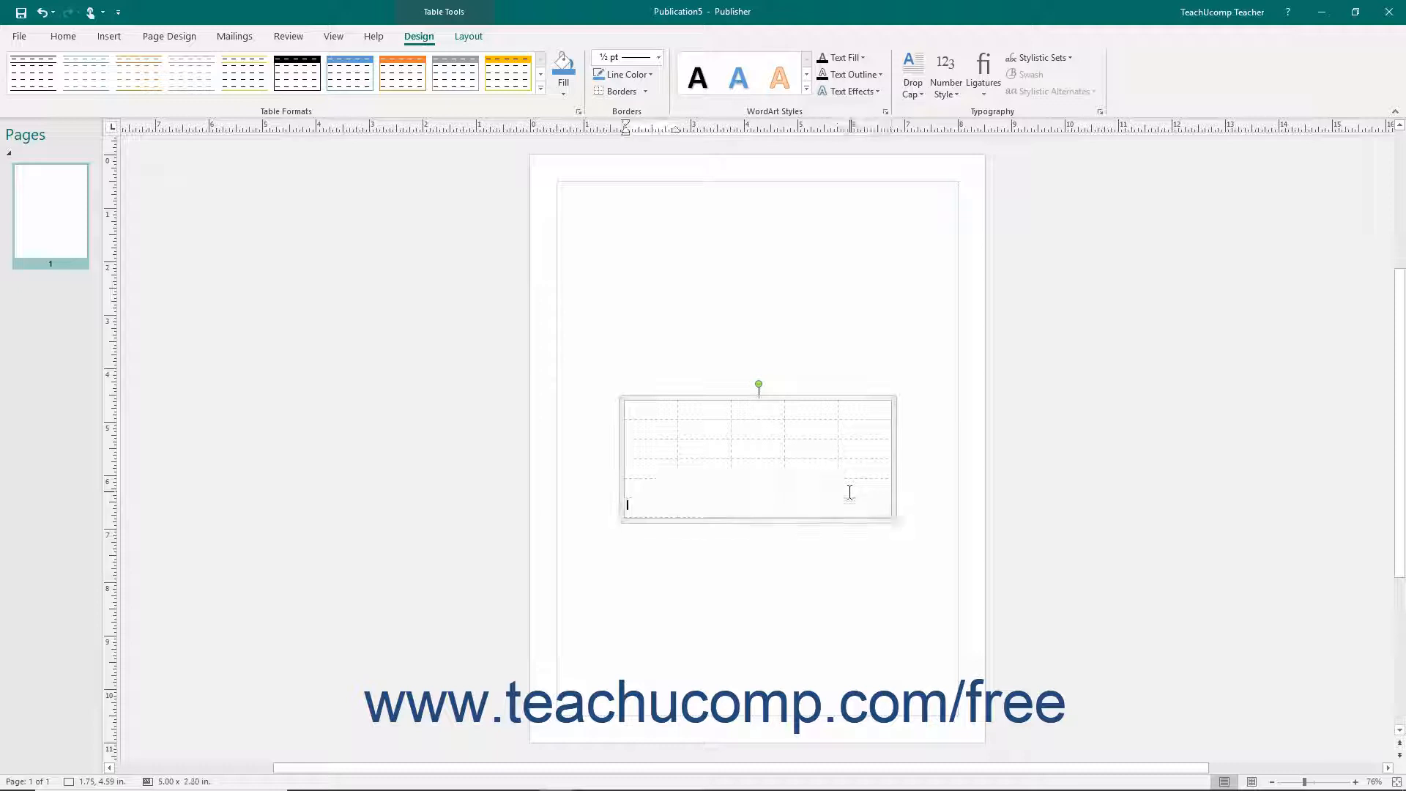
key(Tab)
key(Tab)
key(Tab)
key(Tab)
key(Tab)
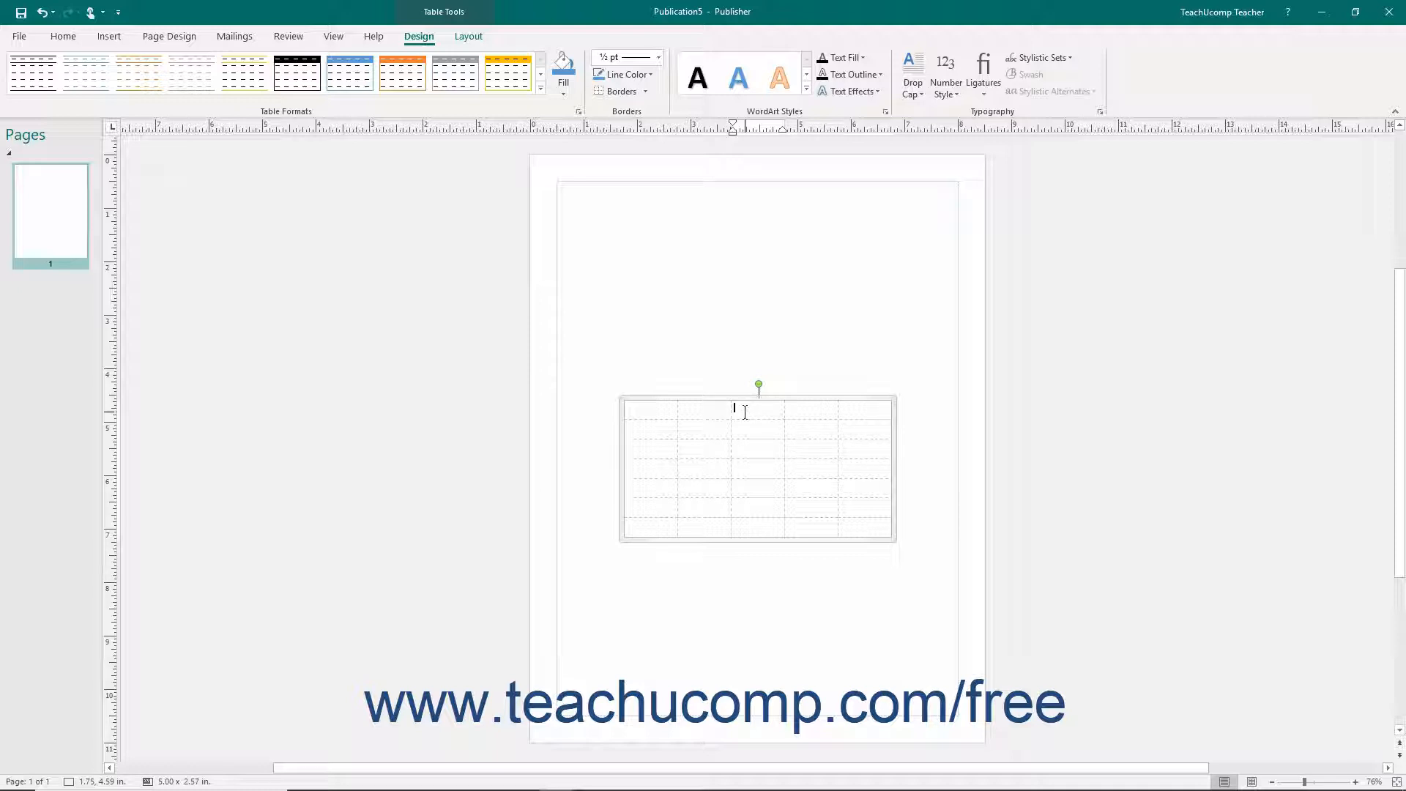
- Enter "This is some text." in the third cell of the first row and start a new paragraph below it
text(This is sa)
text(me text)
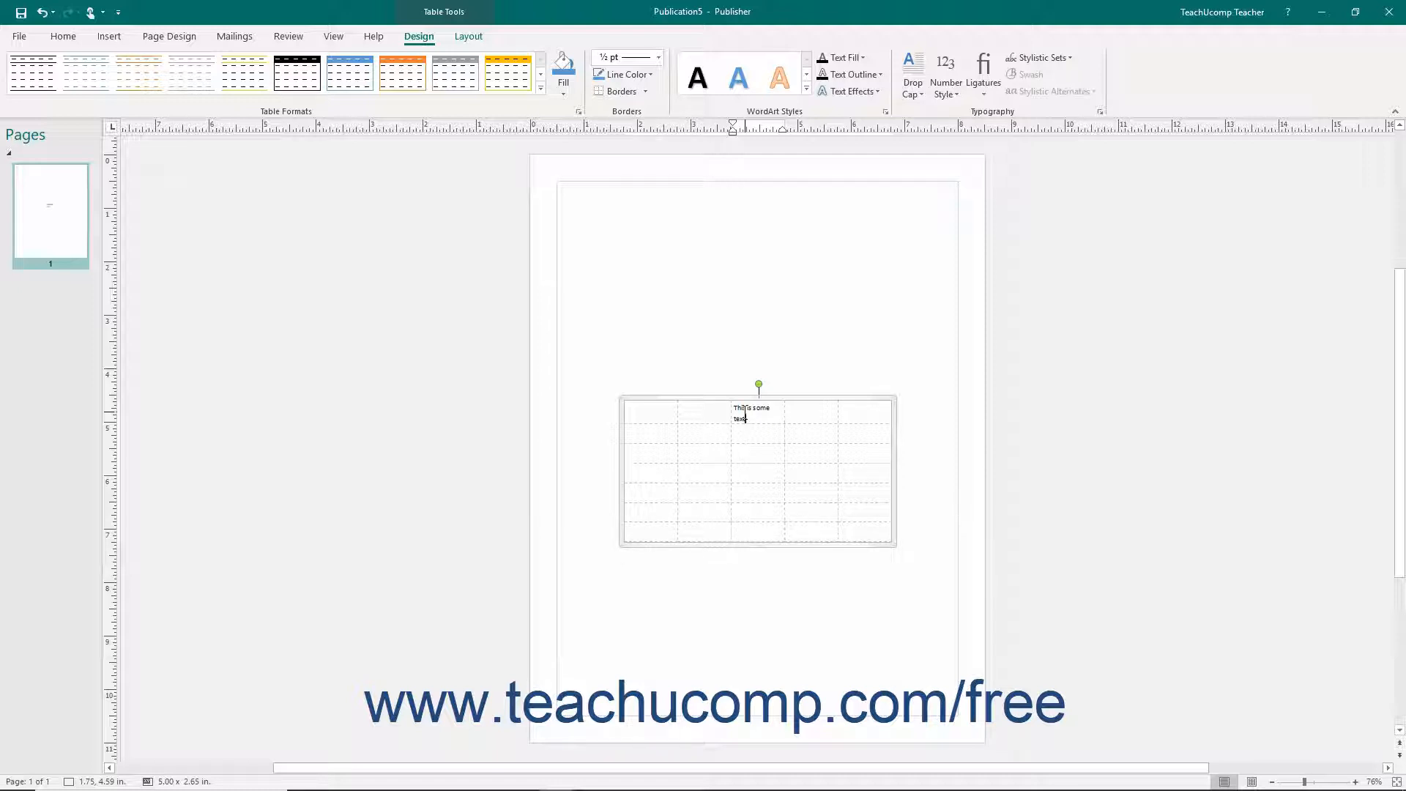
key(Return)
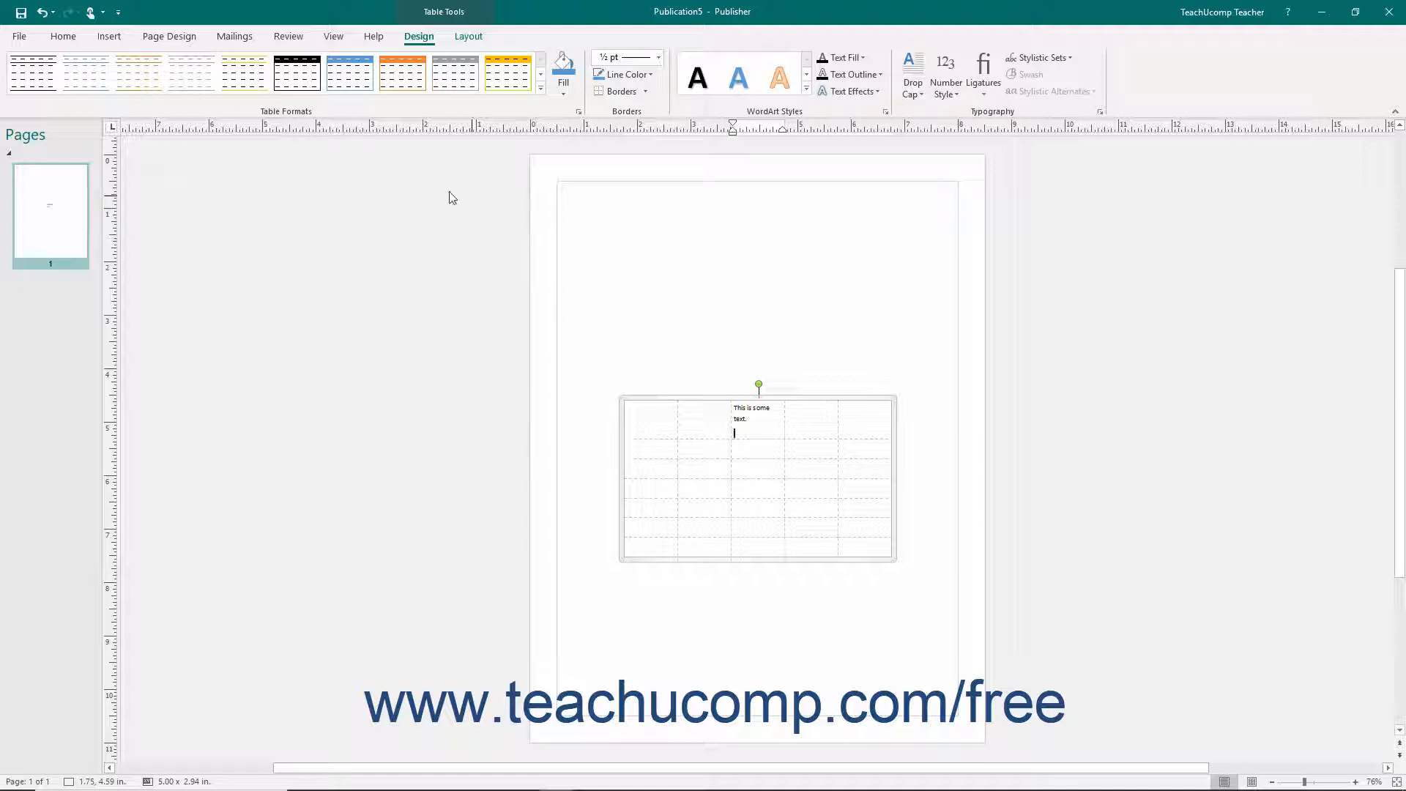
- Insert a second table with 2 rows and 6 columns and move it to the page's top-left margin corner at 0.50, 0.50 in
click(117, 38)
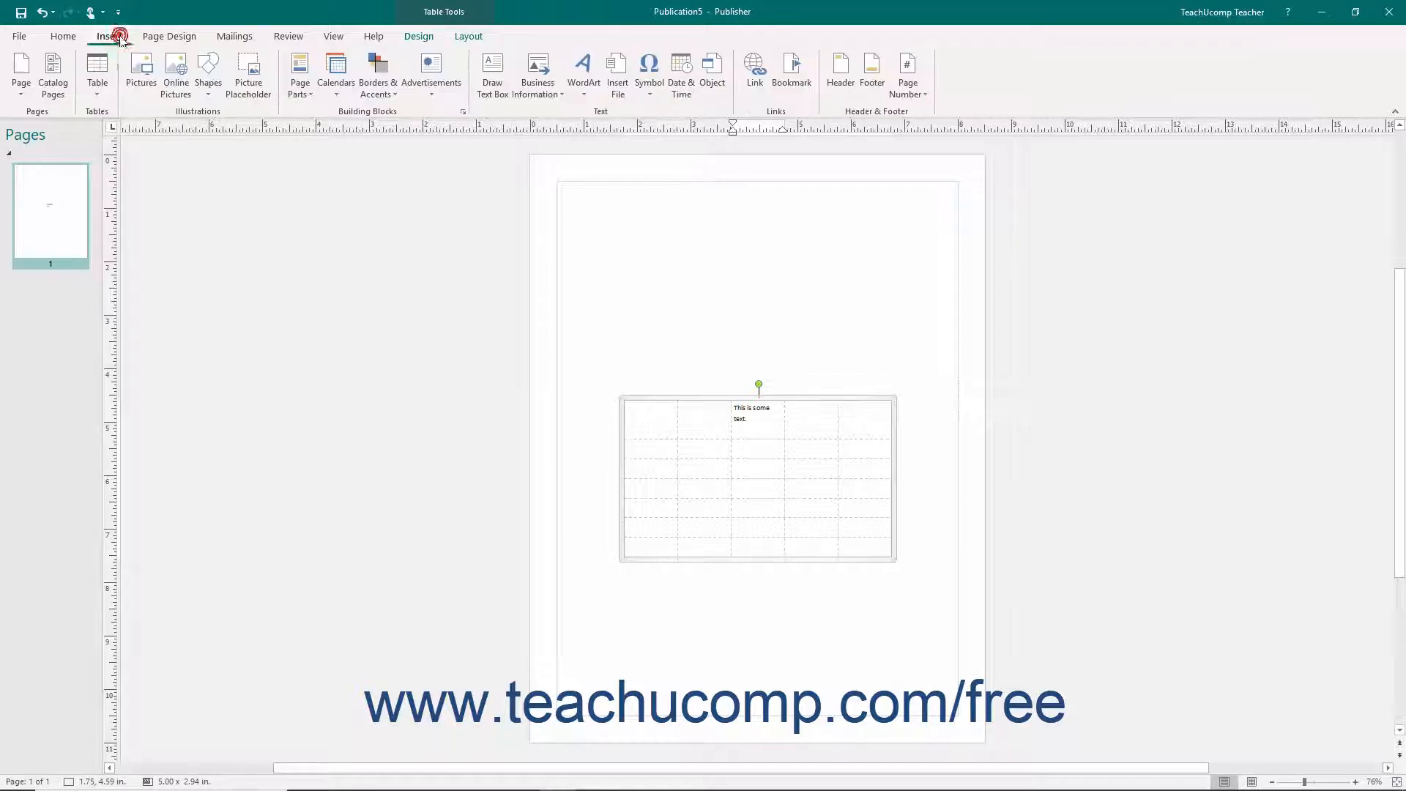
click(99, 93)
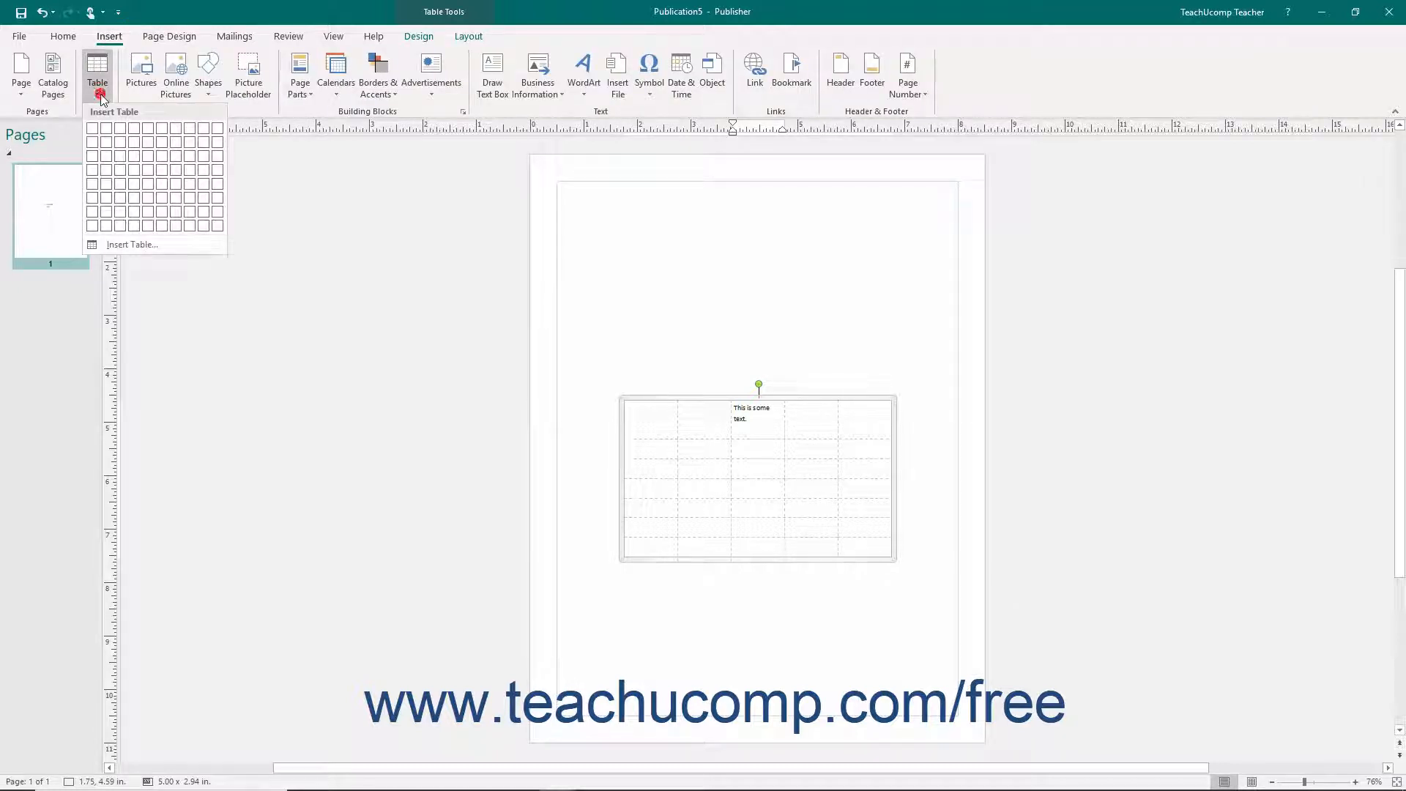
click(99, 94)
click(63, 36)
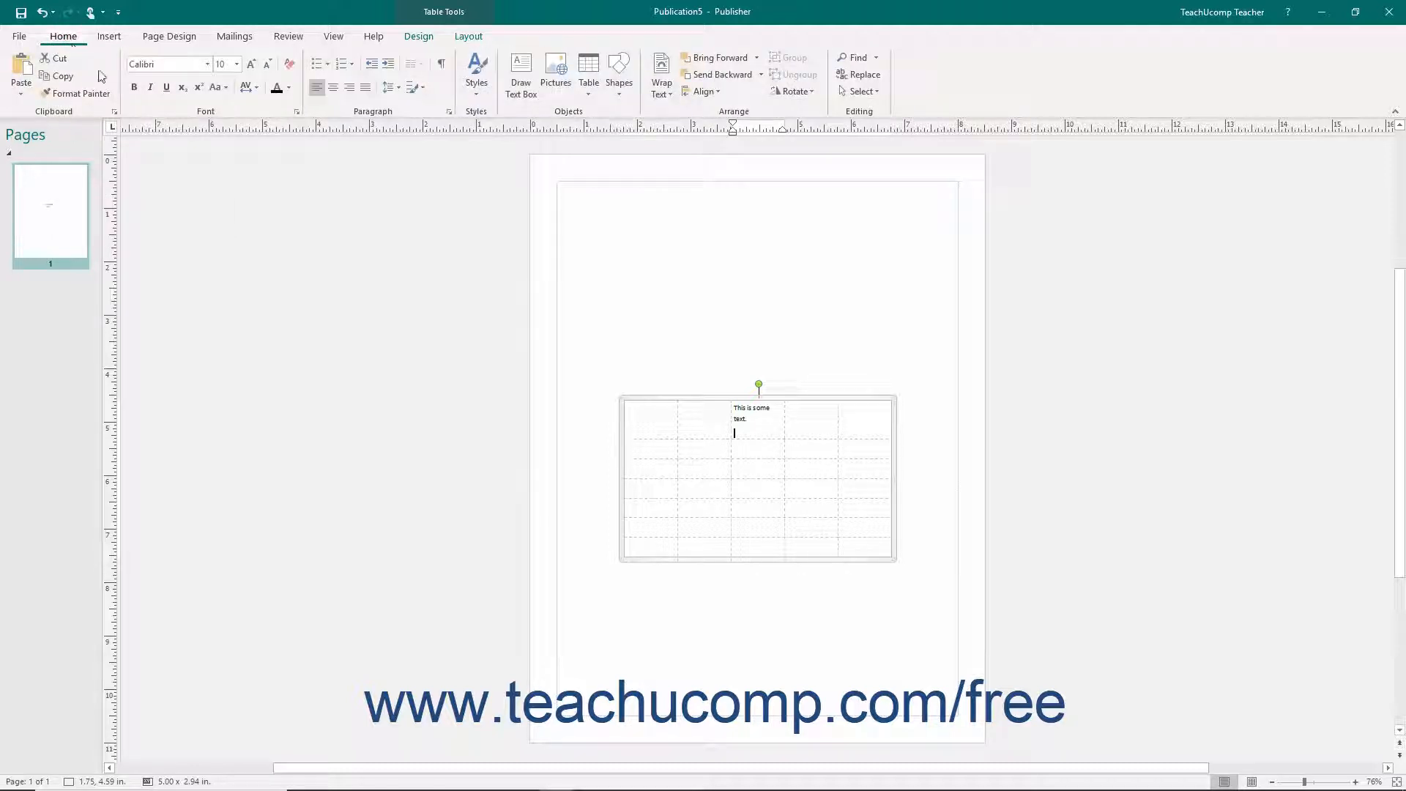
click(599, 89)
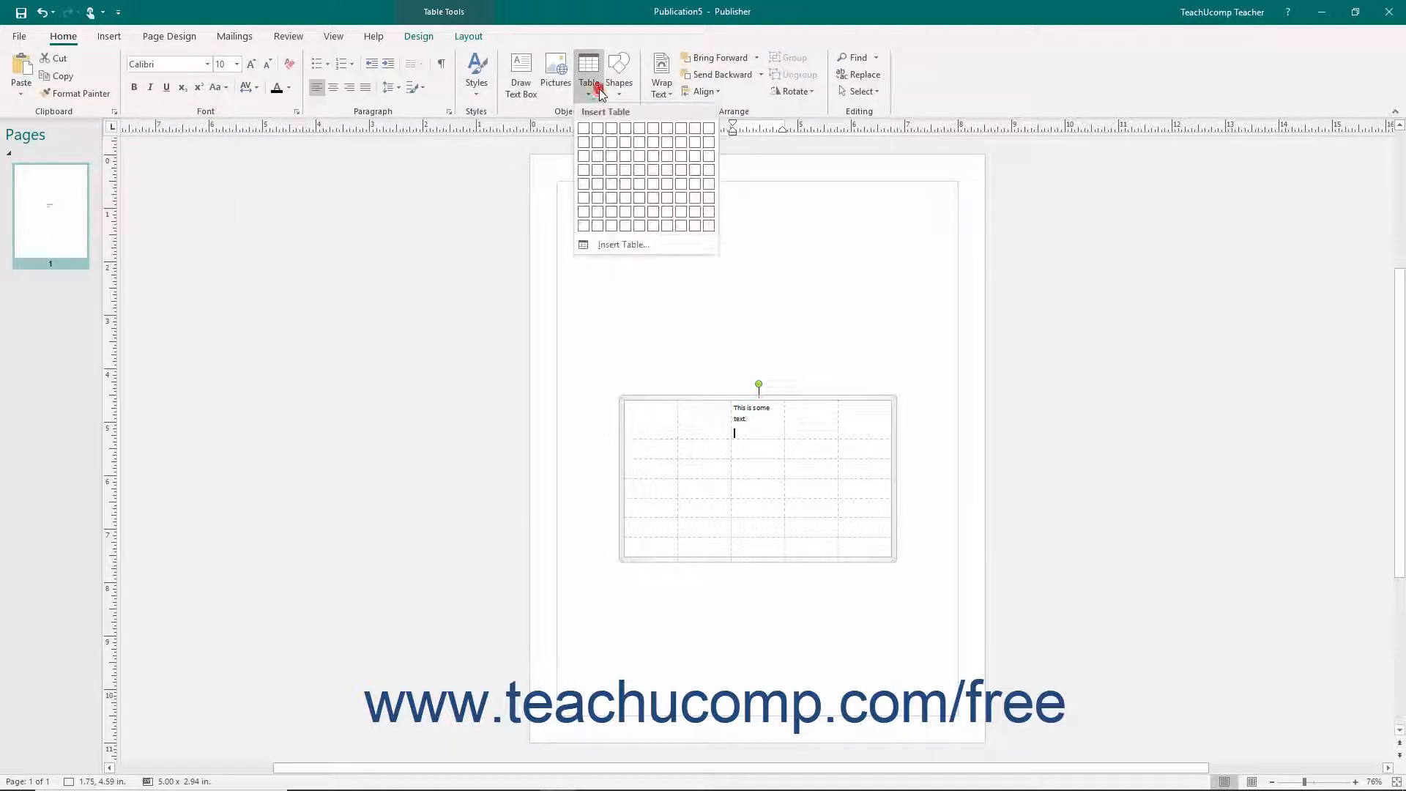
click(624, 244)
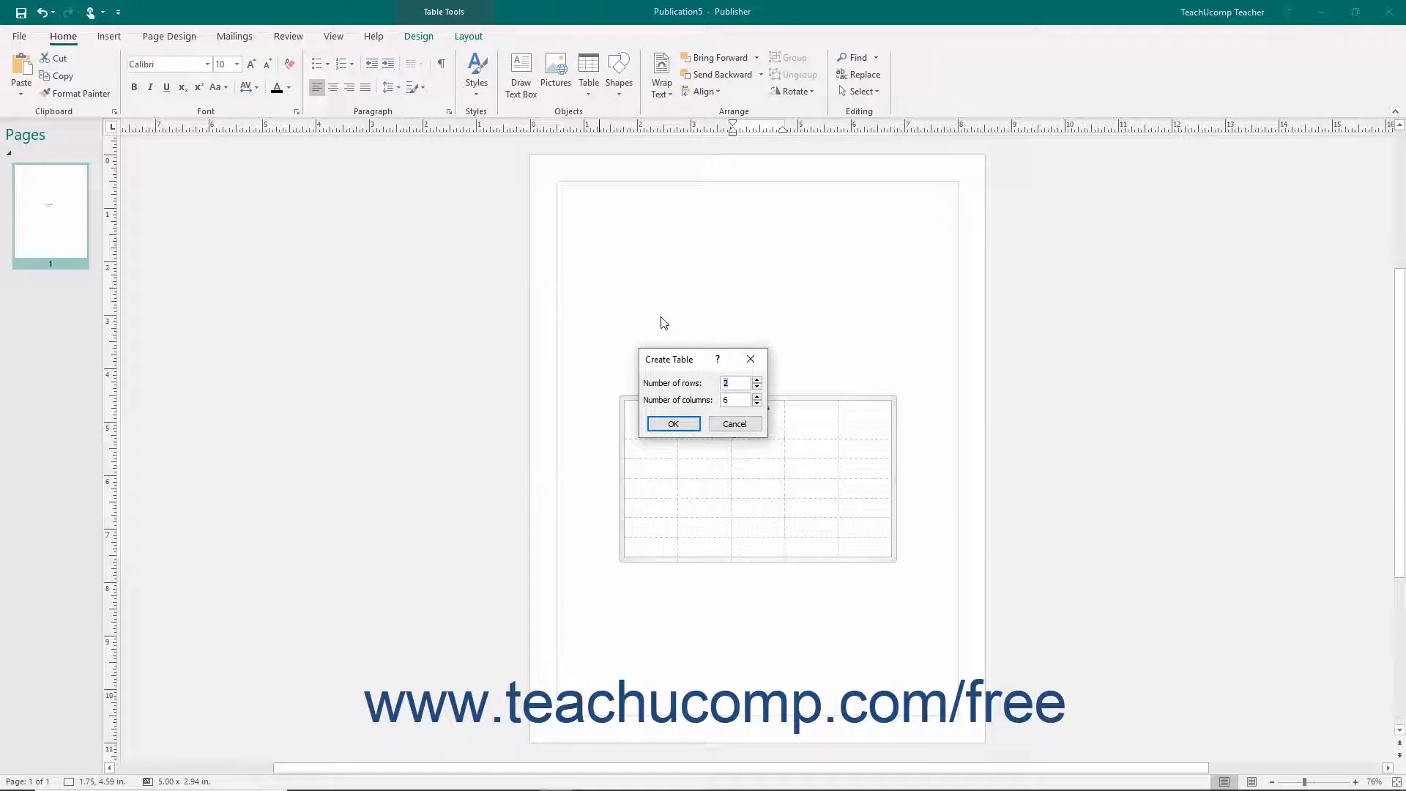
click(673, 424)
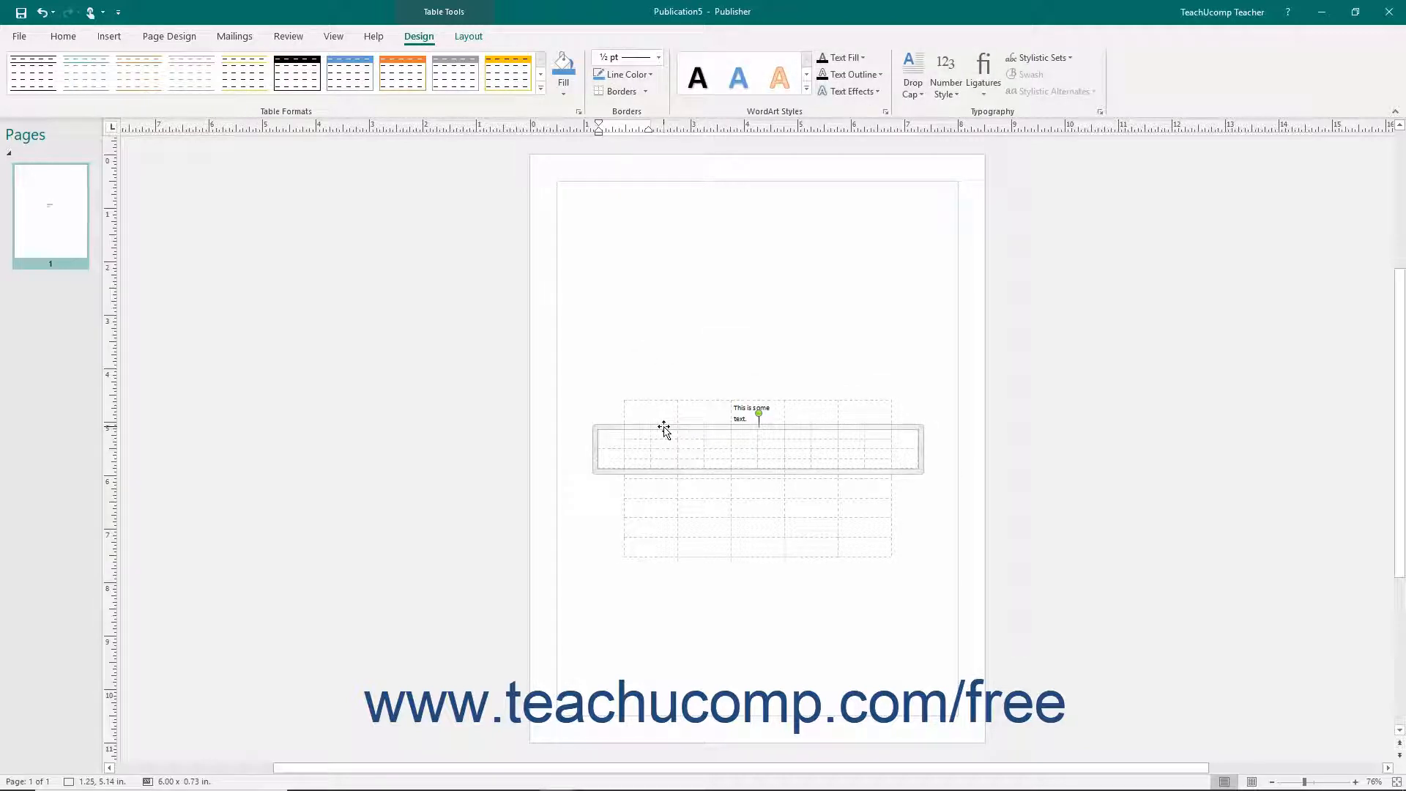
click(663, 426)
drag(651, 210, 636, 181)
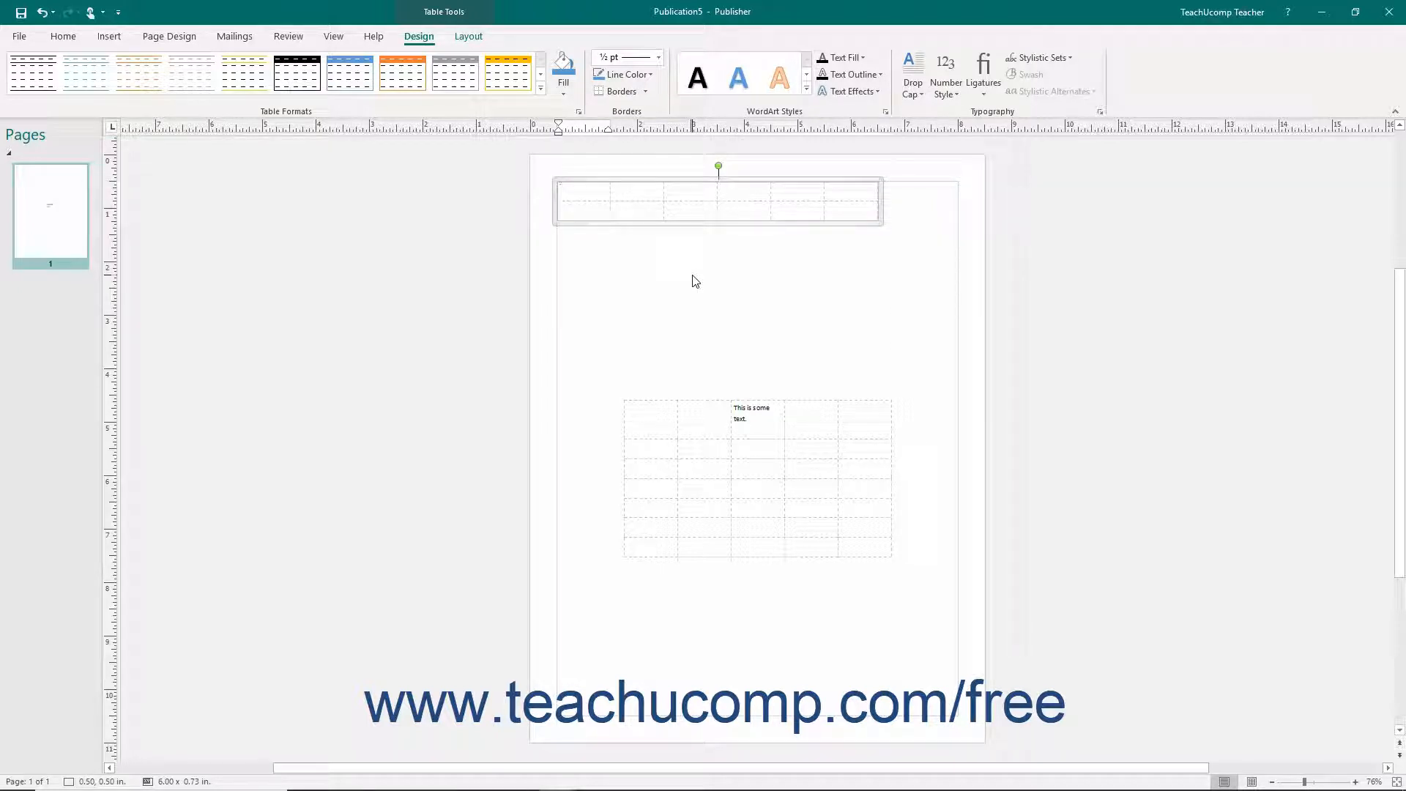
click(471, 36)
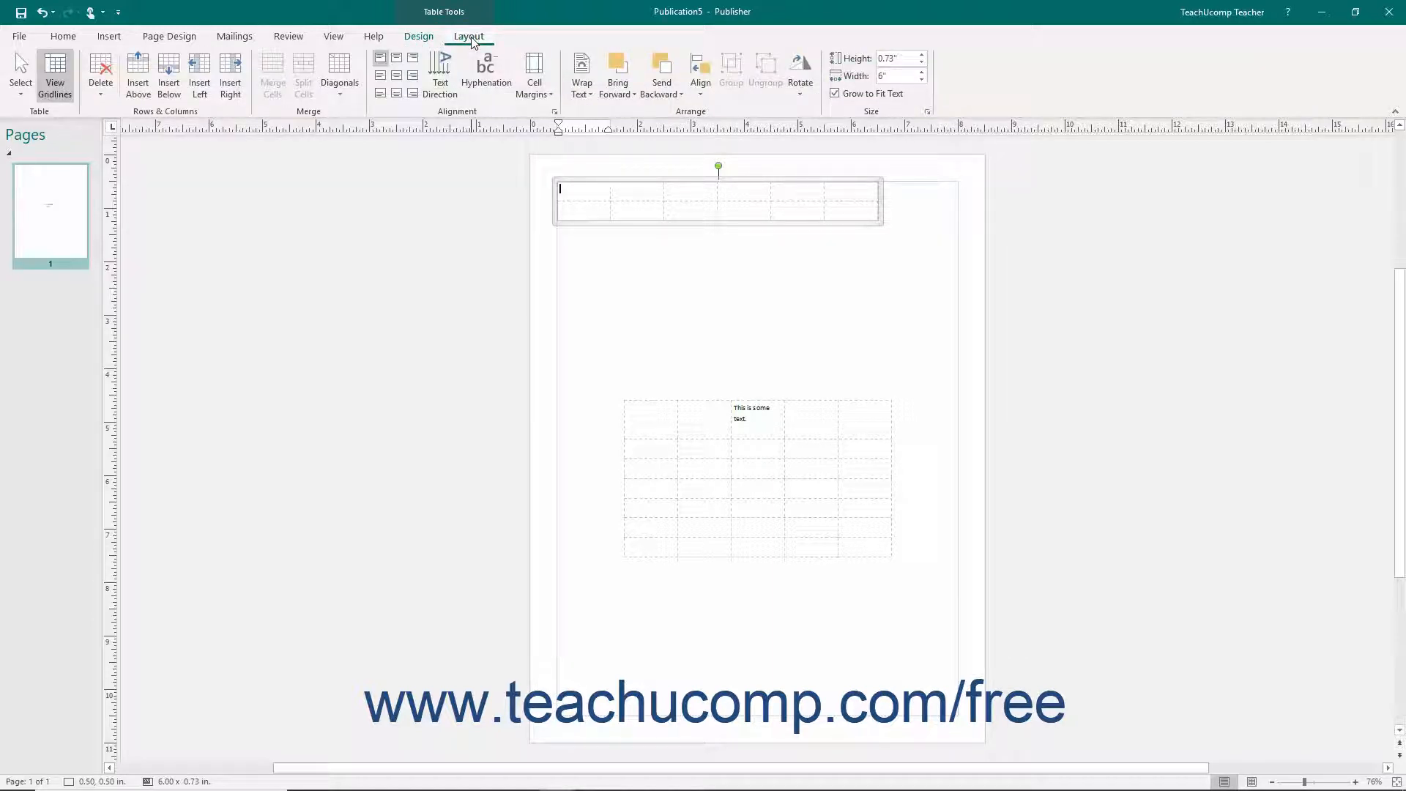
click(431, 41)
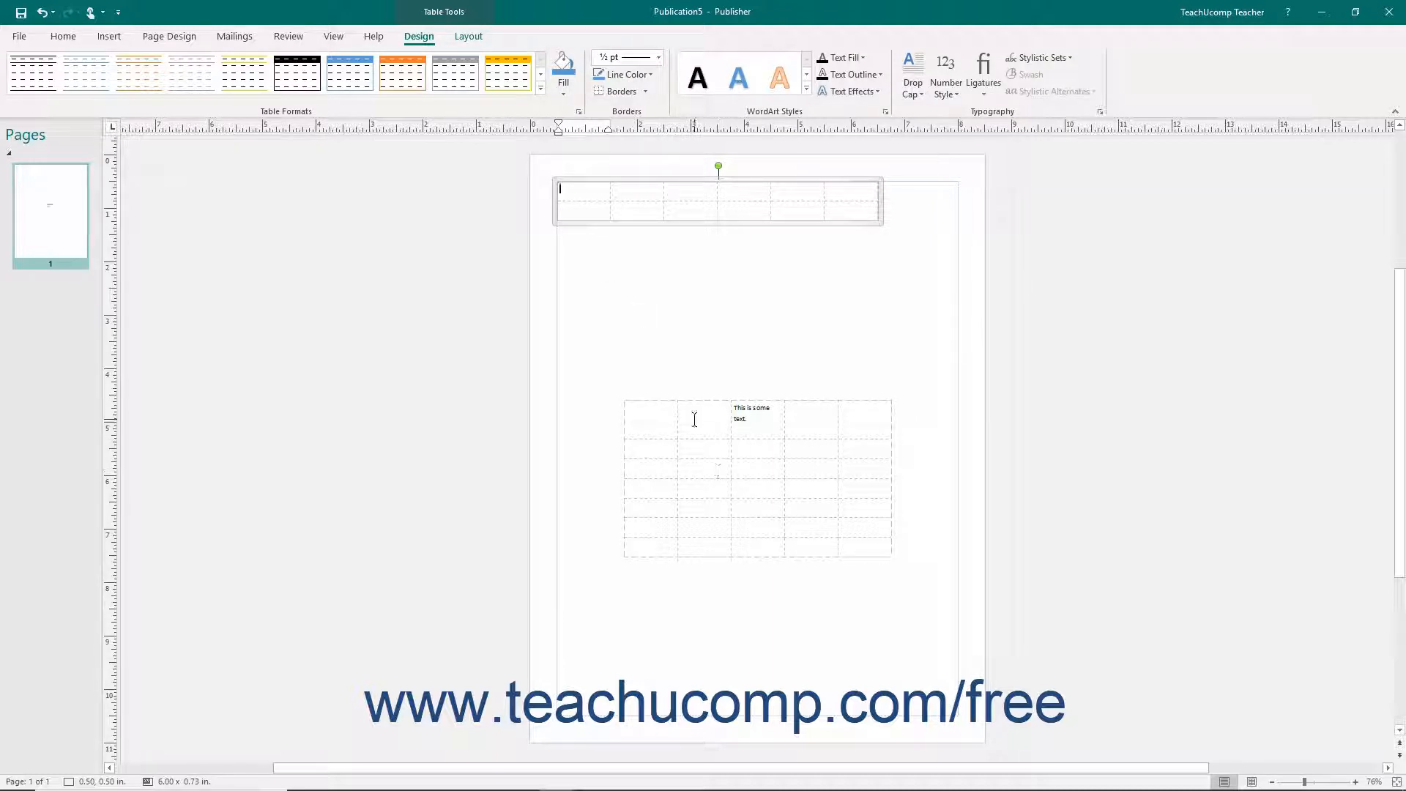
- Widen the third column and heighten the first row of the table containing text, making the table about 5.80 by 3.22 in
click(694, 419)
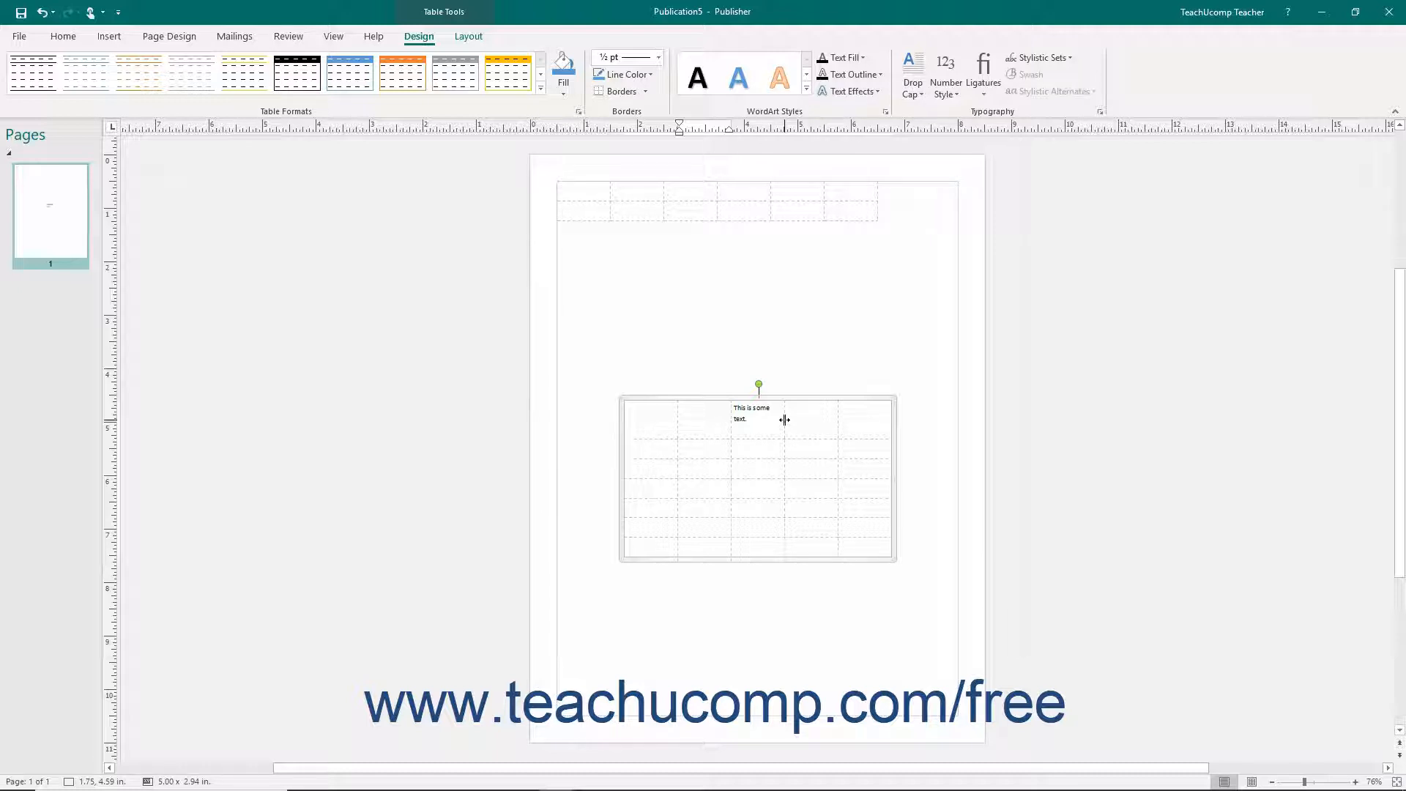
drag(785, 420, 792, 455)
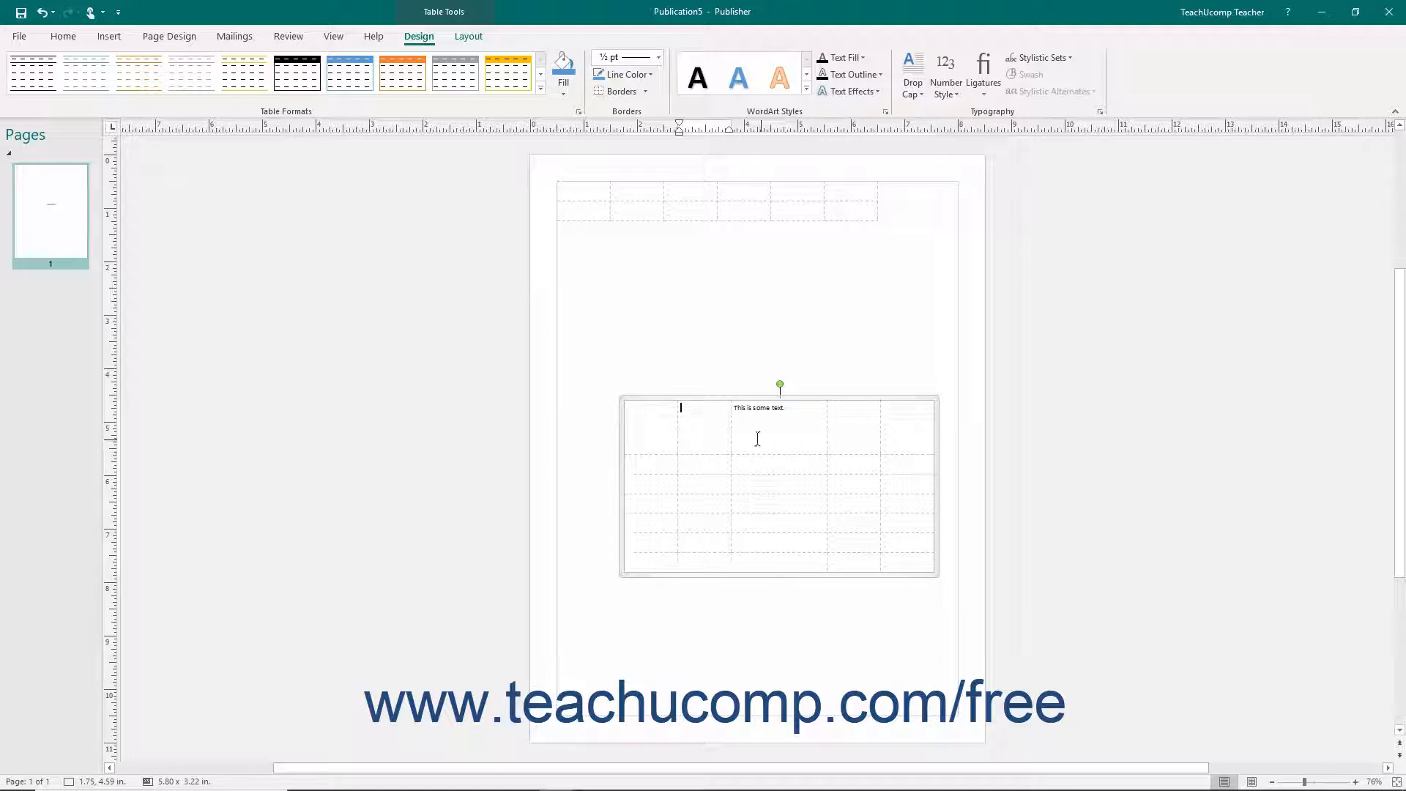
- Delete the whole table that contains "This is some text."
click(674, 400)
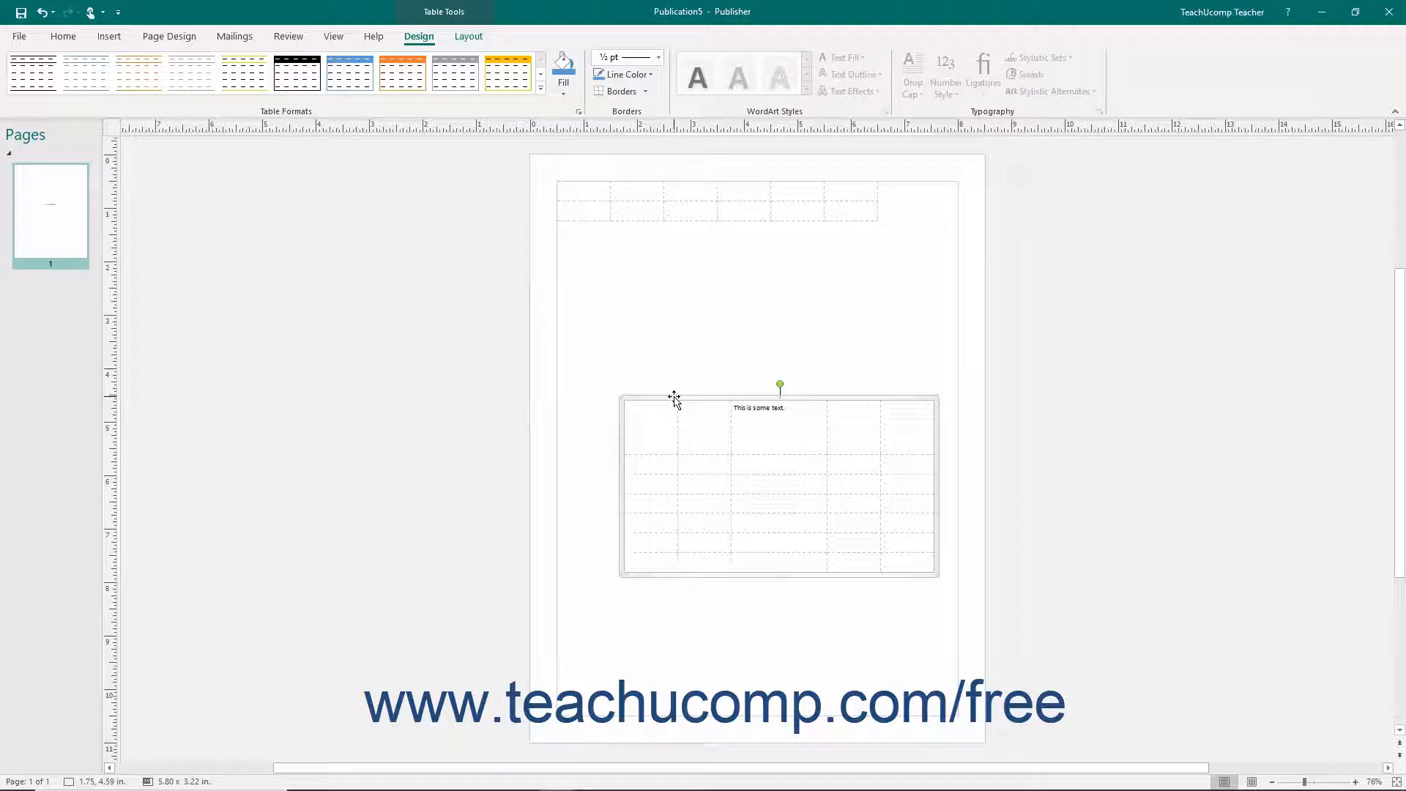
key(Delete)
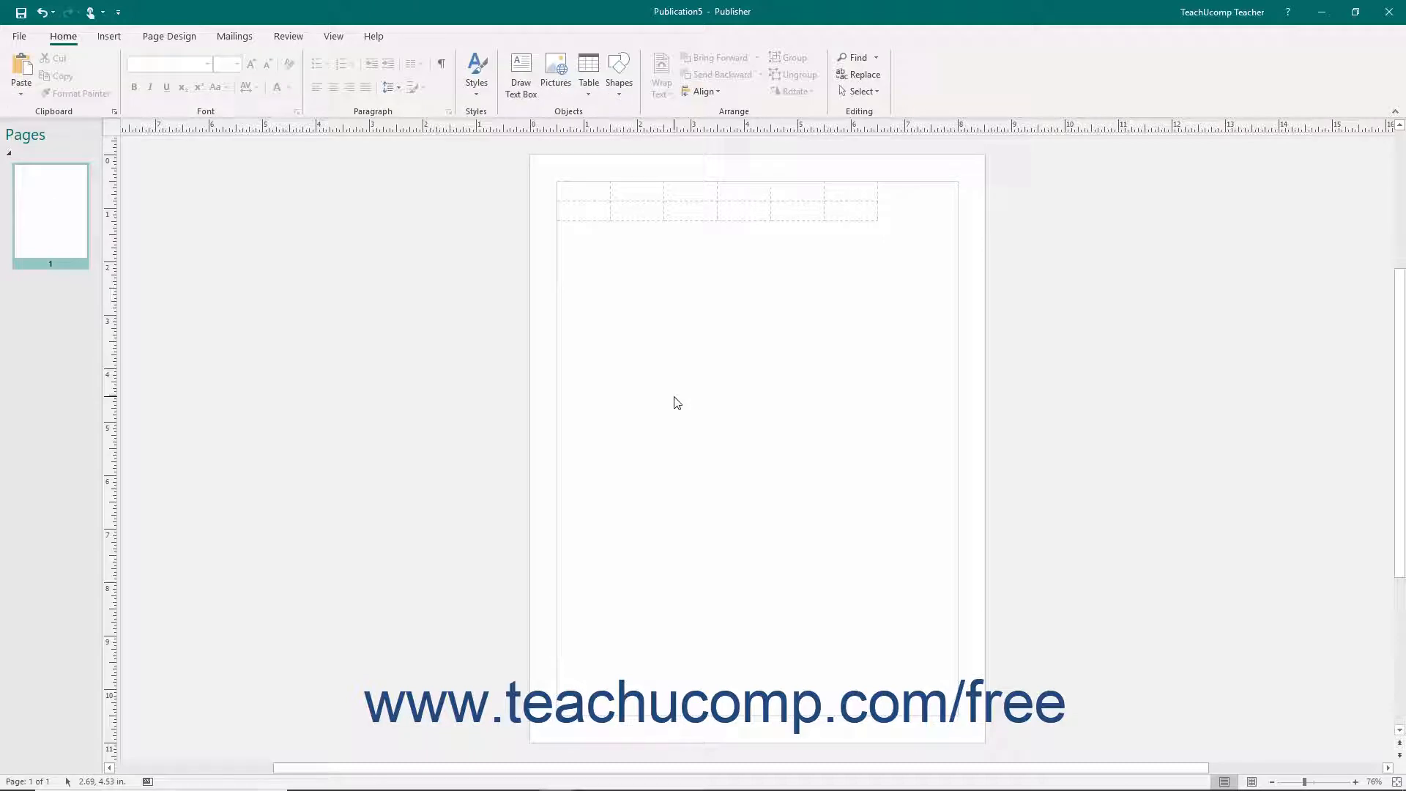
- Delete the entire remaining table with 2 rows and 6 columns
click(601, 208)
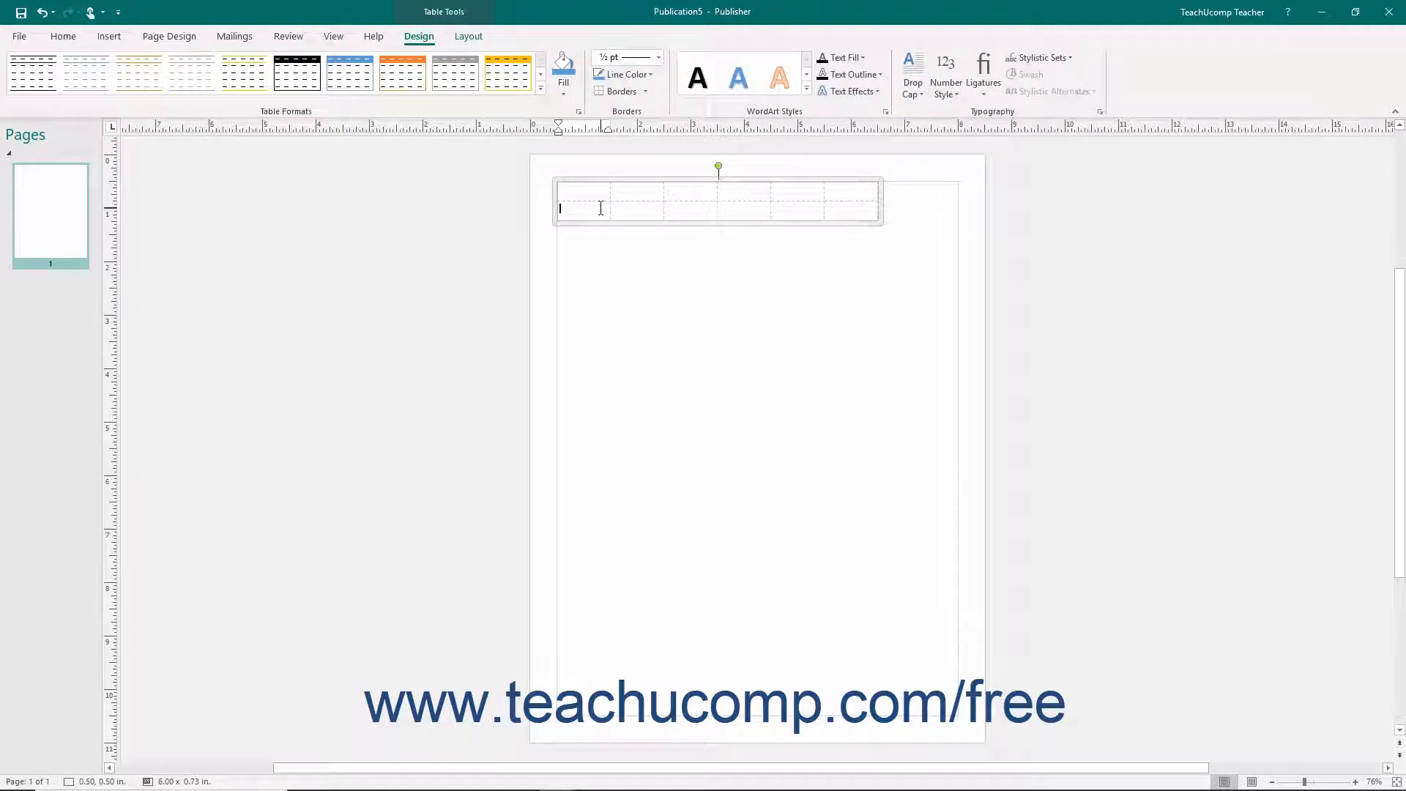
click(468, 36)
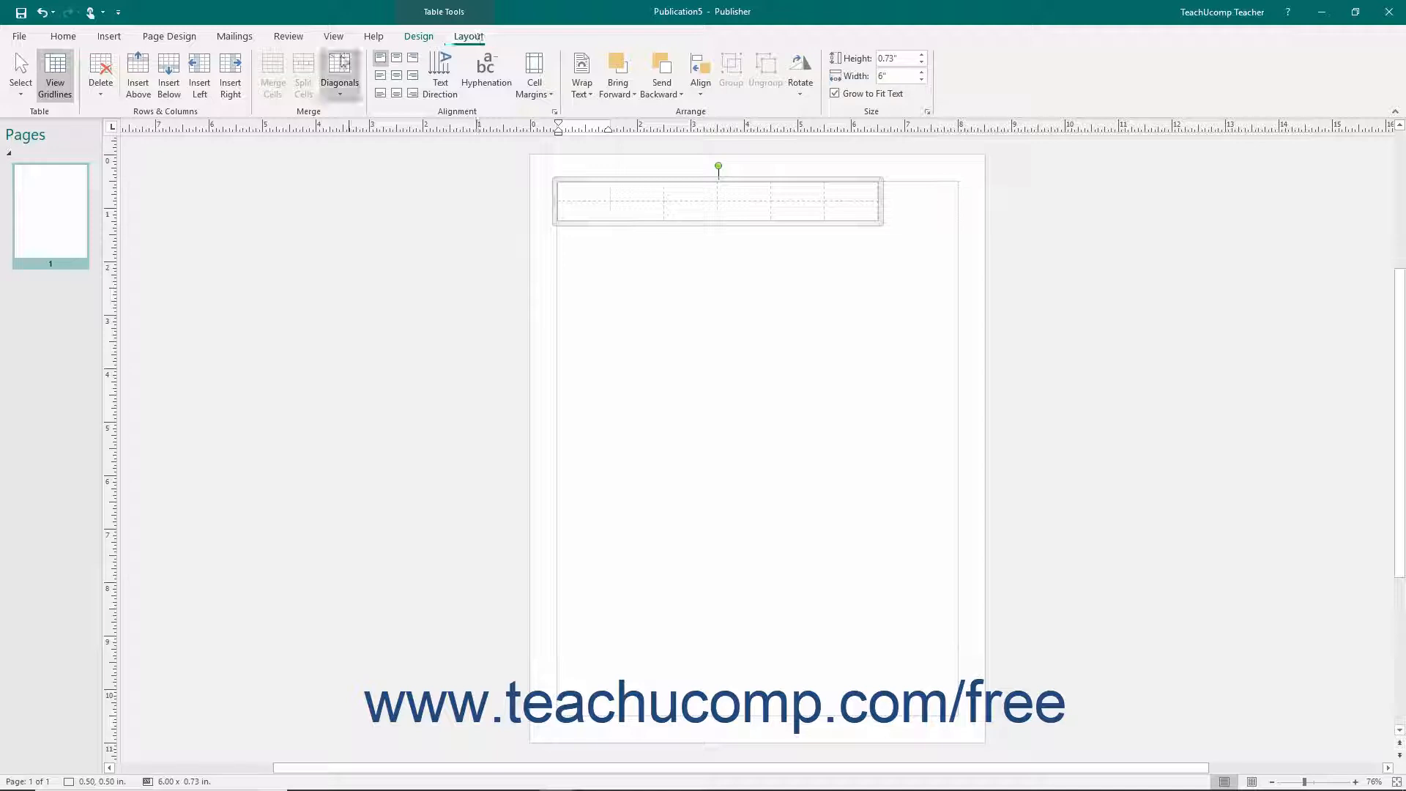
click(105, 74)
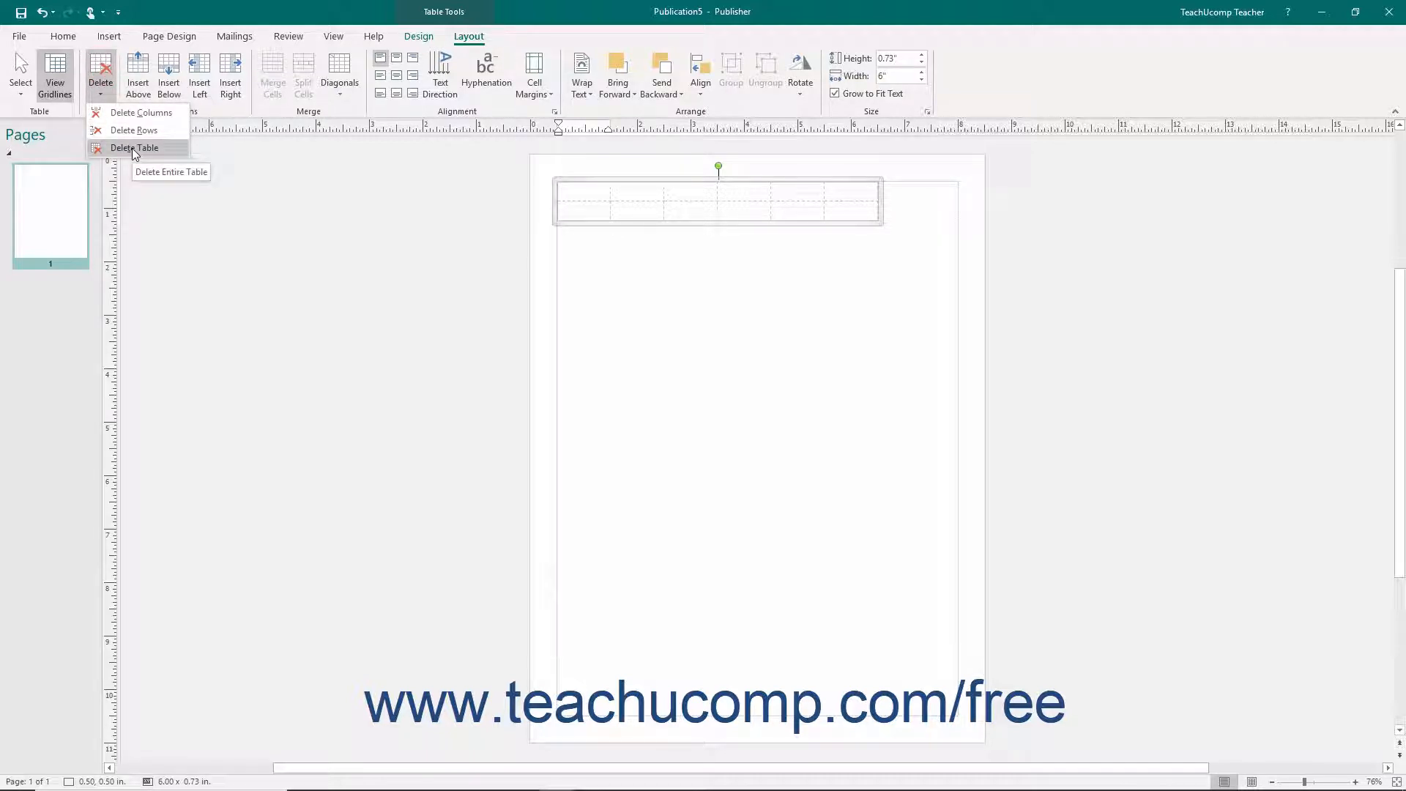
click(131, 148)
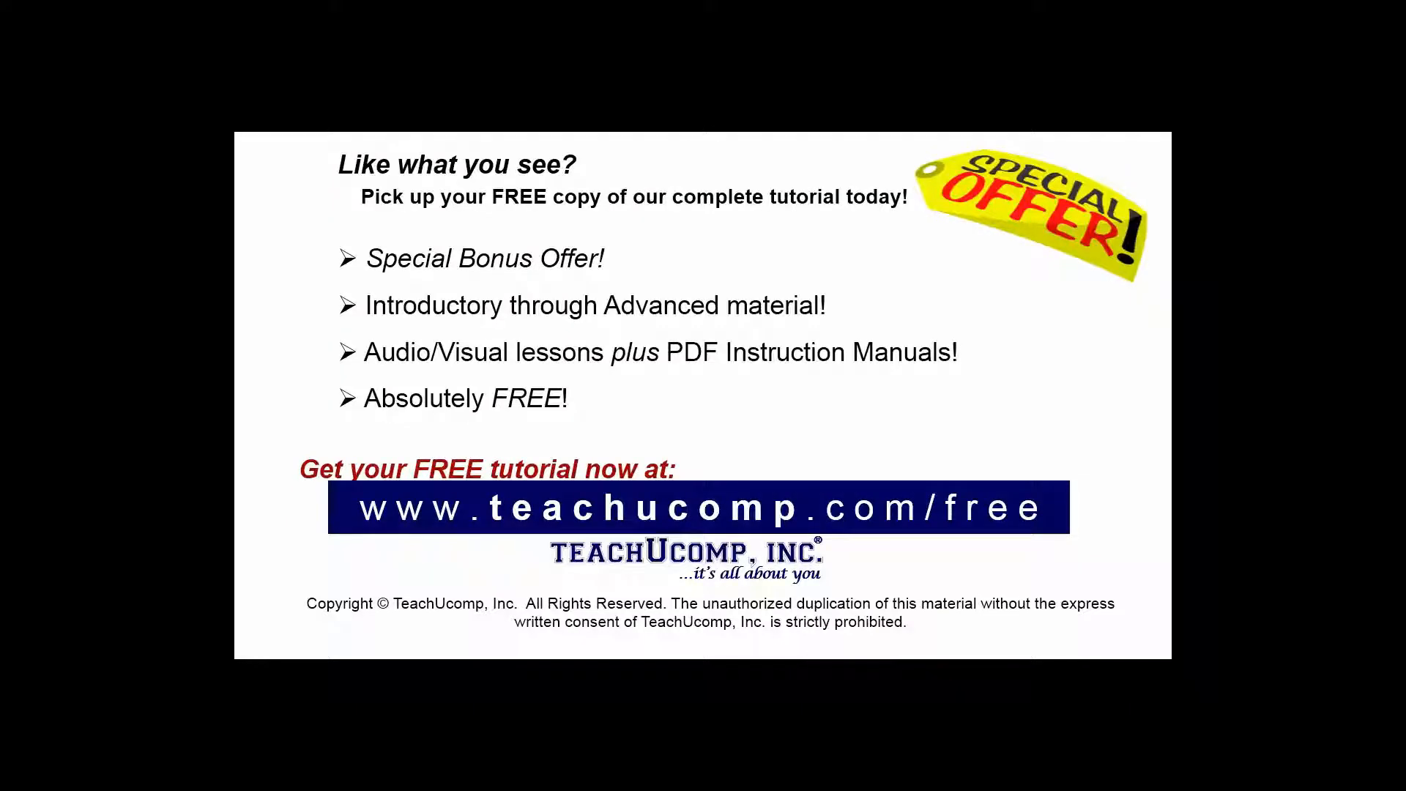